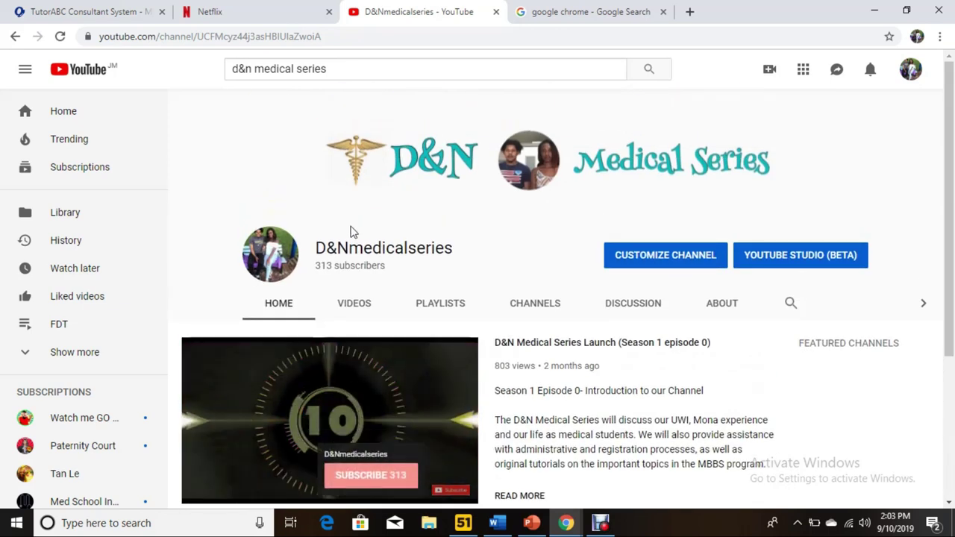
- Switch from the YouTube channel page to the open Google search results for google chrome
{"action": "scroll", "coordinate": [349, 230], "scroll_direction": "down", "scroll_amount": 3}
{"action": "scroll", "coordinate": [416, 145], "scroll_direction": "up", "scroll_amount": 3}
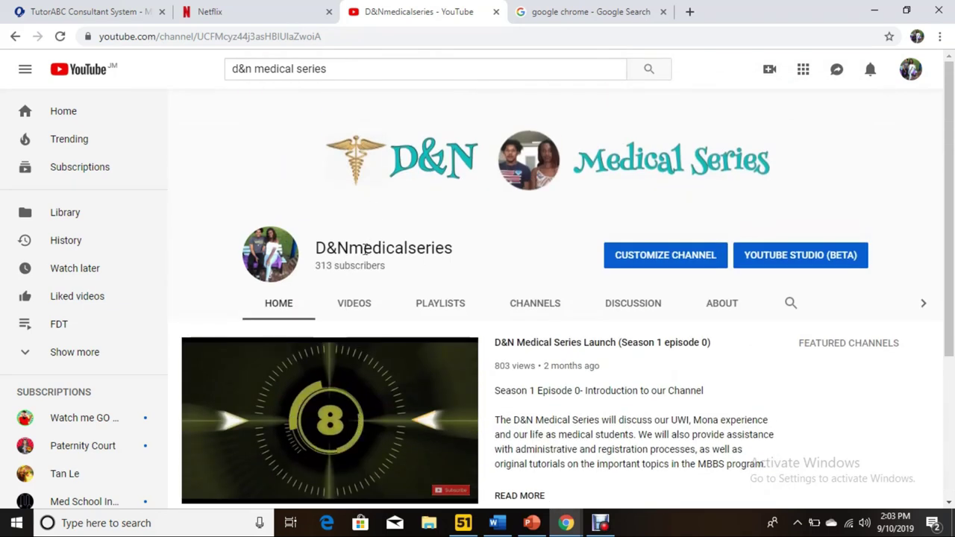
{"action": "left_click", "coordinate": [545, 11]}
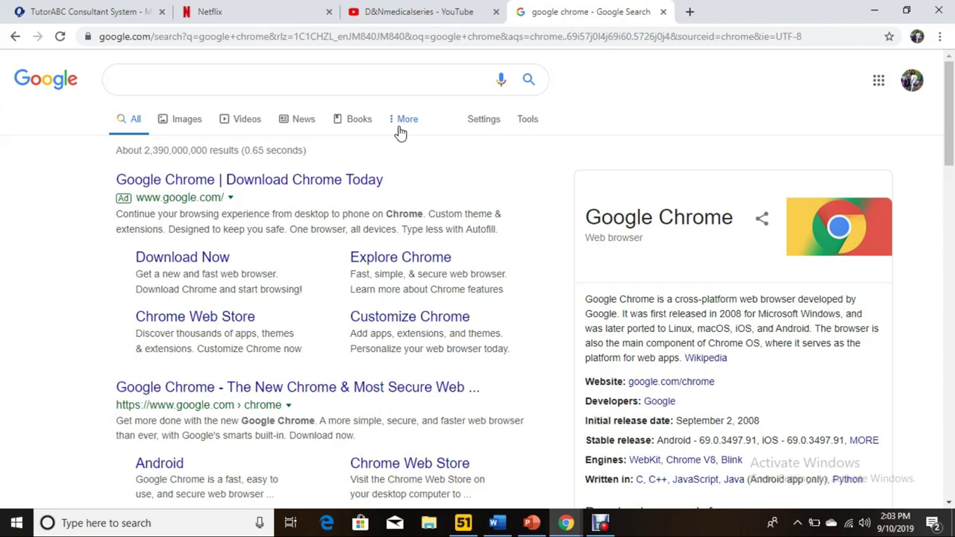
{"action": "double_click", "coordinate": [388, 91]}
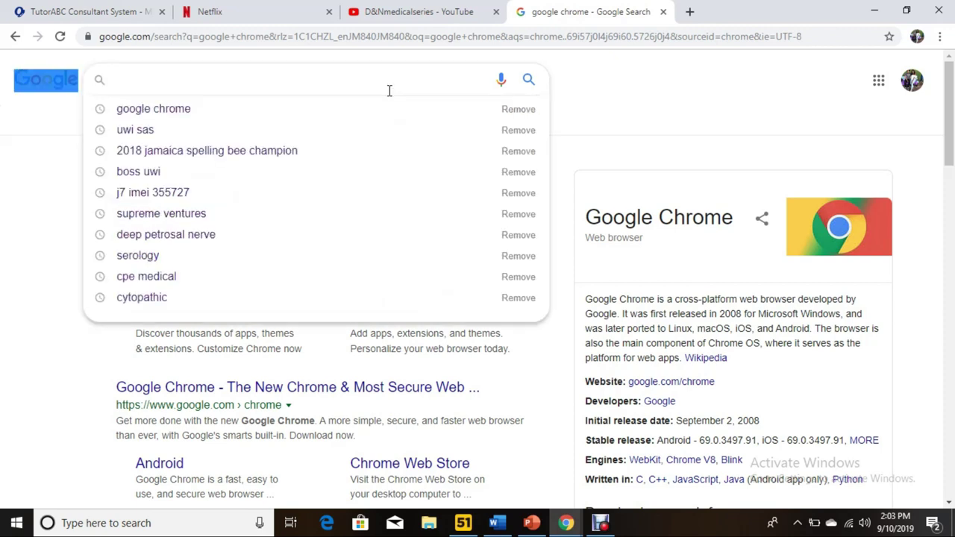
{"action": "scroll", "coordinate": [389, 91], "scroll_direction": "down", "scroll_amount": 5}
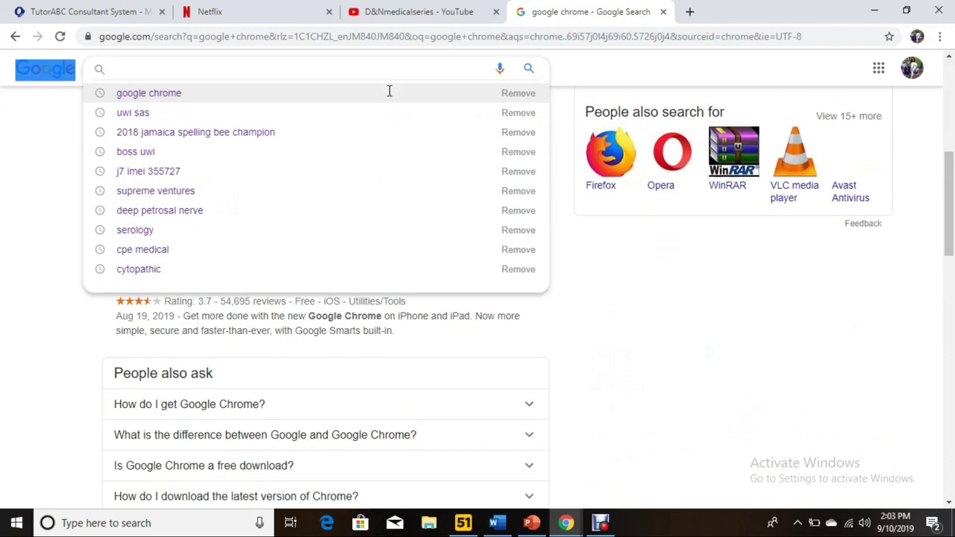
{"action": "left_click", "coordinate": [382, 74]}
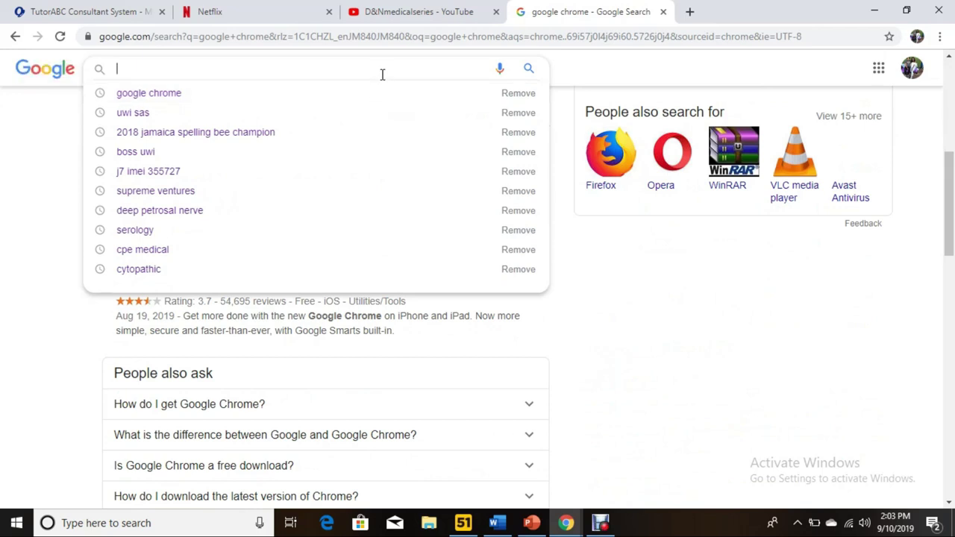
{"action": "type", "text": "Pa"}
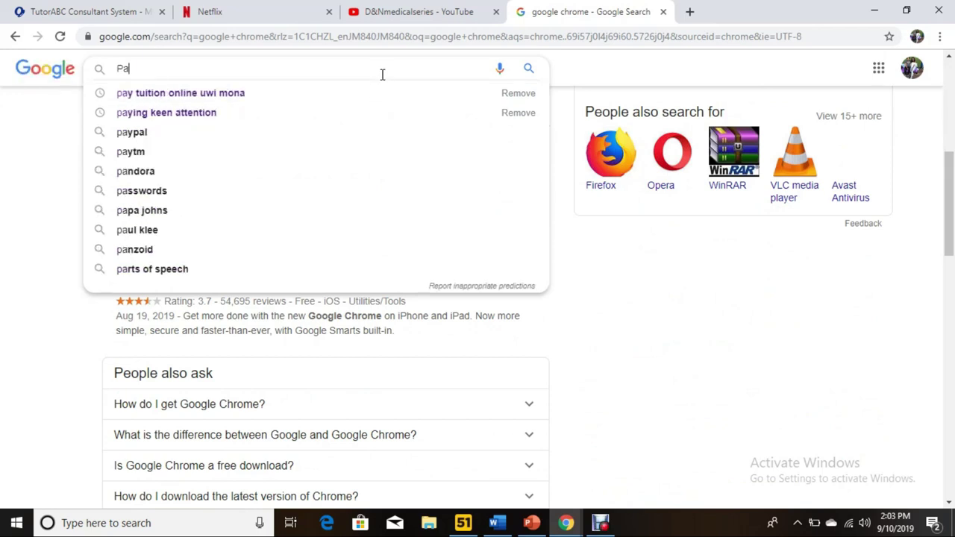
{"action": "type", "text": "y ment plan"}
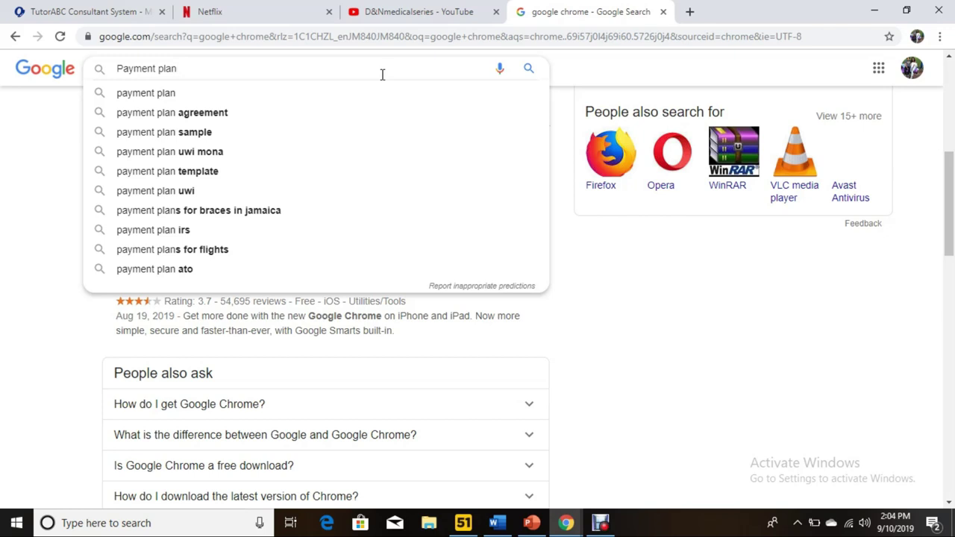
{"action": "key", "text": "BackSpace"}
{"action": "key", "text": "BackSpace"}
{"action": "key", "text": "BackSpace"}
{"action": "key", "text": "BackSpace"}
{"action": "key", "text": "BackSpace"}
{"action": "key", "text": "BackSpace"}
{"action": "key", "text": "BackSpace"}
{"action": "key", "text": "BackSpace"}
{"action": "key", "text": "BackSpace"}
{"action": "key", "text": "BackSpace"}
{"action": "key", "text": "BackSpace"}
{"action": "key", "text": "BackSpace"}
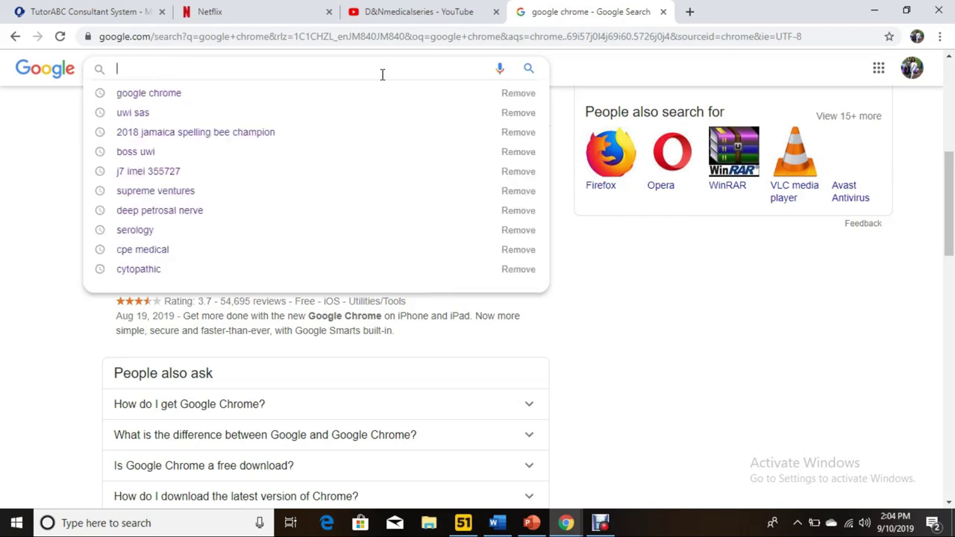
{"action": "left_click", "coordinate": [768, 323]}
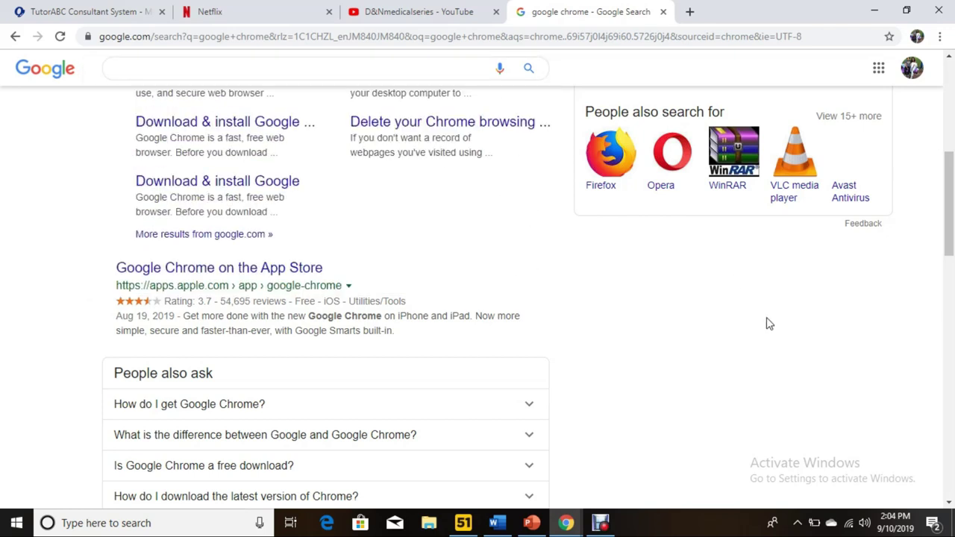
- Search Google for "UWI BOSS" and open the Bursary Online Student System (BOSS) login page from the results
{"action": "left_click", "coordinate": [284, 62]}
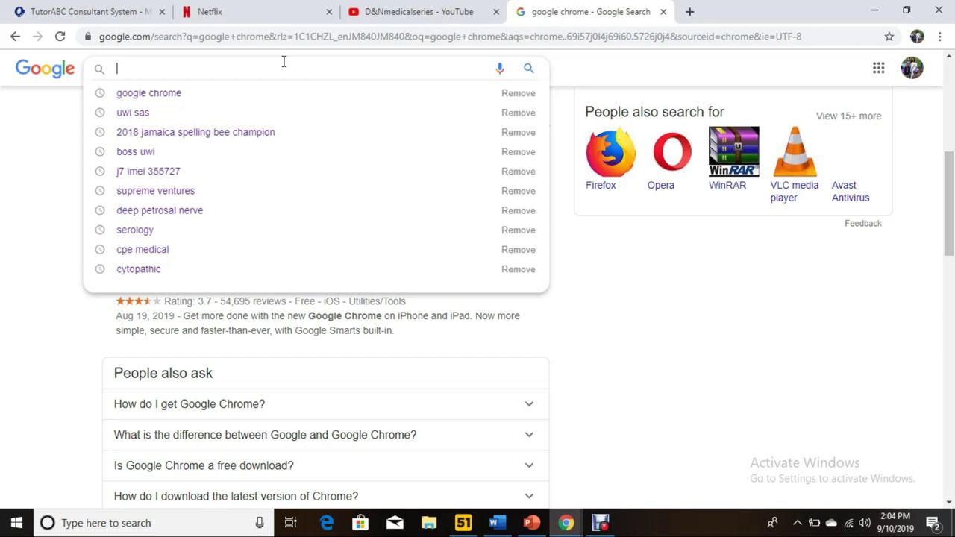
{"action": "type", "text": "Uw"}
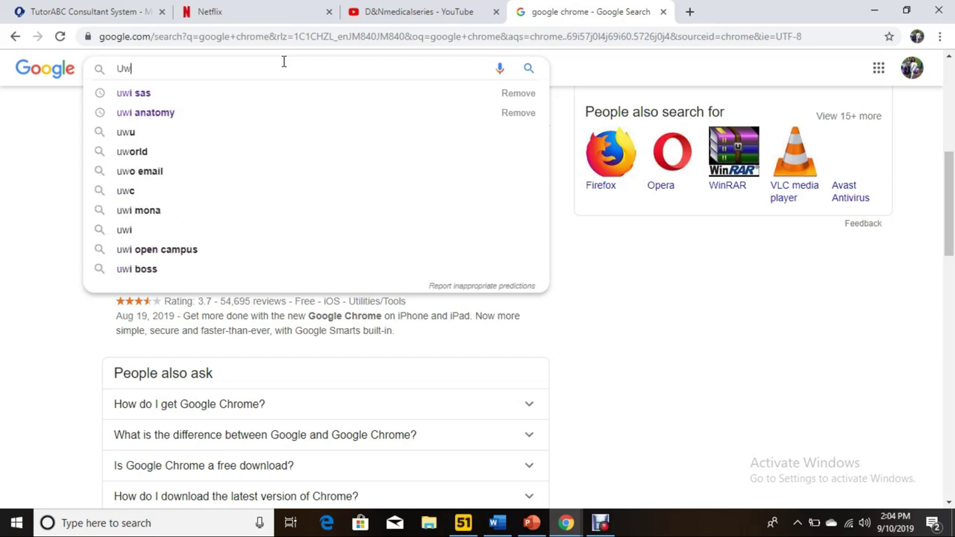
{"action": "key", "text": "BackSpace"}
{"action": "type", "text": "WI BOSS"}
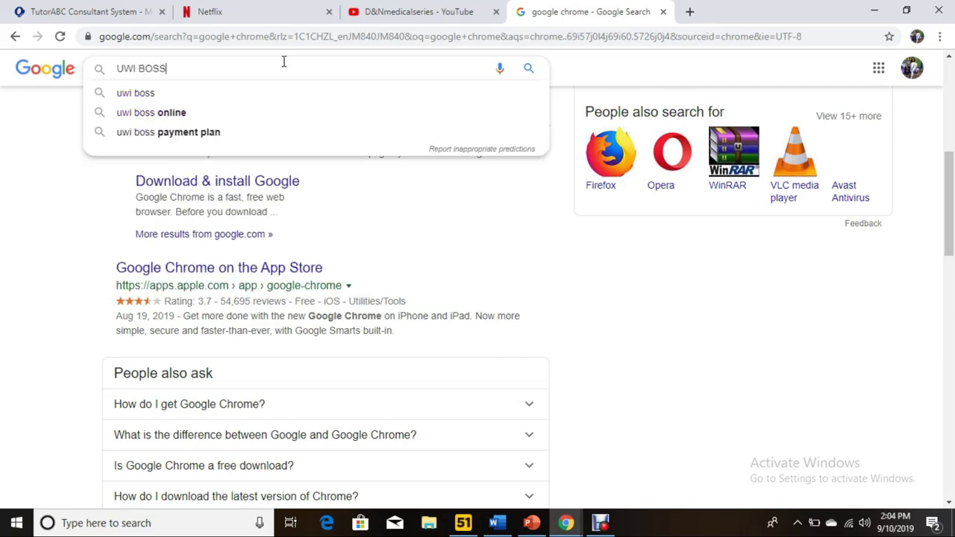
{"action": "key", "text": "Return"}
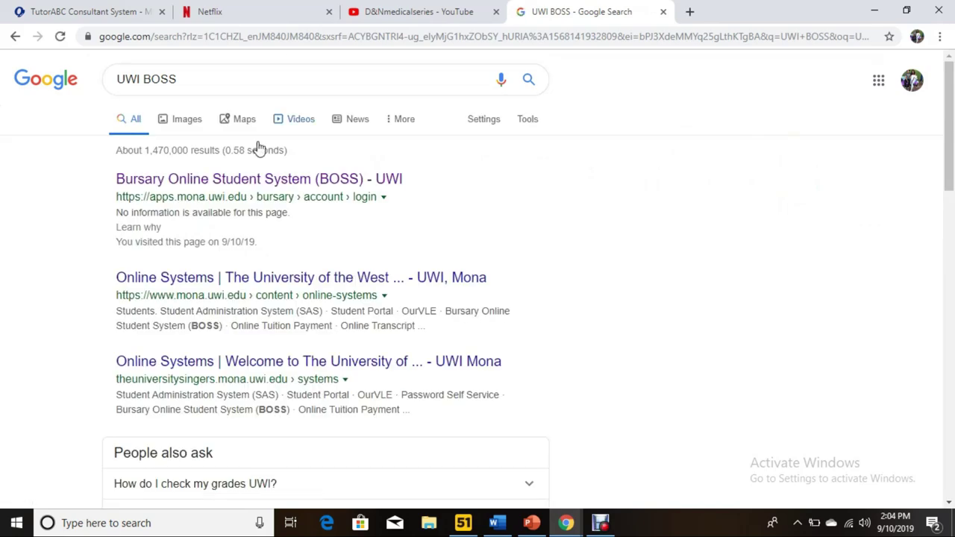
{"action": "left_click", "coordinate": [277, 189]}
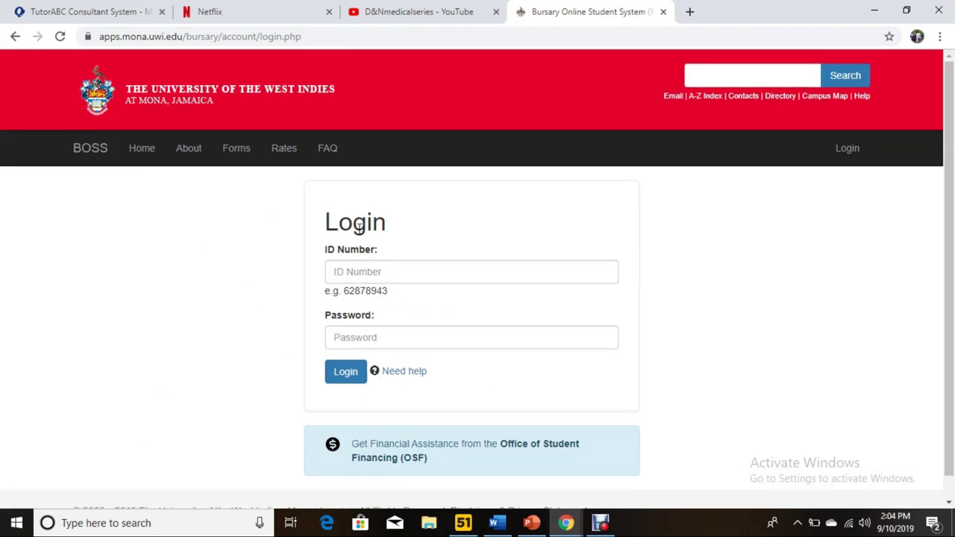
- Log in to BOSS by filling in the student ID number and the account password
{"action": "left_click", "coordinate": [386, 271]}
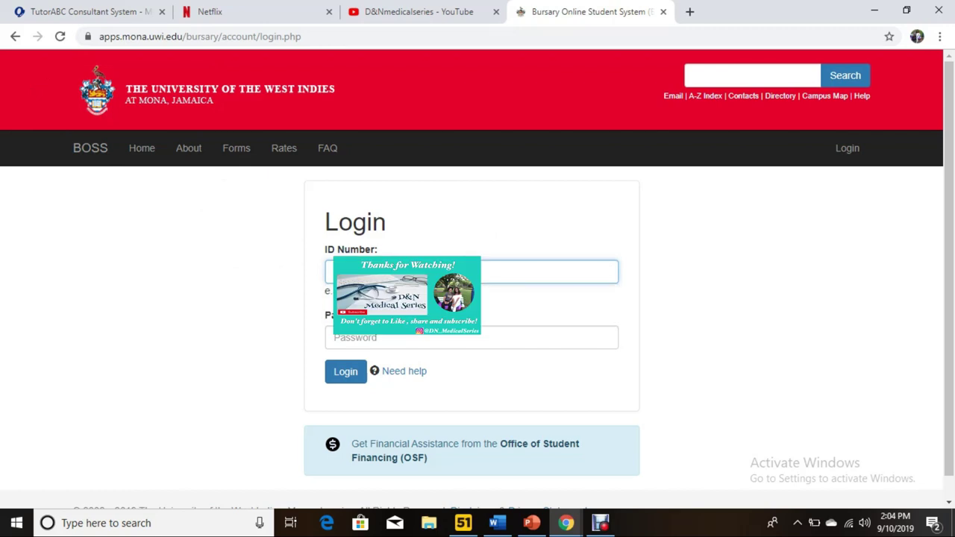
{"action": "left_click", "coordinate": [505, 341]}
{"action": "type", "text": "••••"}
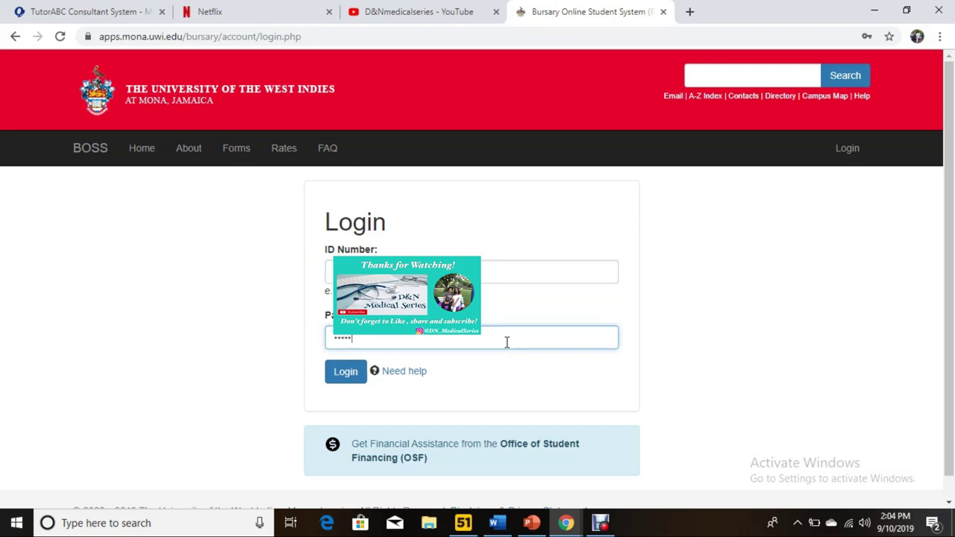
{"action": "type", "text": "•"}
{"action": "left_click", "coordinate": [357, 377]}
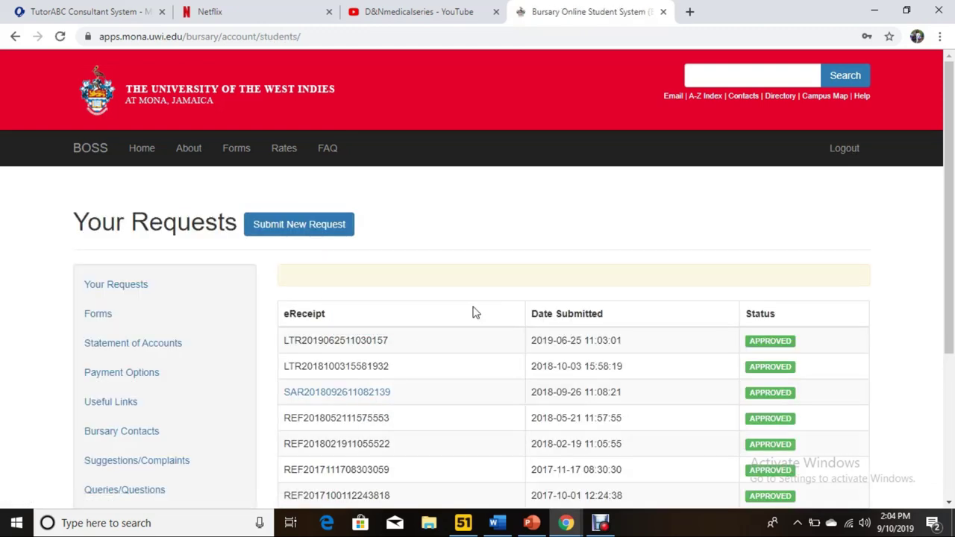
- Look over the submitted requests and open the student account's Forms page
{"action": "scroll", "coordinate": [473, 311], "scroll_direction": "down", "scroll_amount": 2}
{"action": "scroll", "coordinate": [478, 311], "scroll_direction": "up", "scroll_amount": 2}
{"action": "scroll", "coordinate": [482, 322], "scroll_direction": "down", "scroll_amount": 3}
{"action": "scroll", "coordinate": [482, 321], "scroll_direction": "up", "scroll_amount": 3}
{"action": "left_click", "coordinate": [105, 316]}
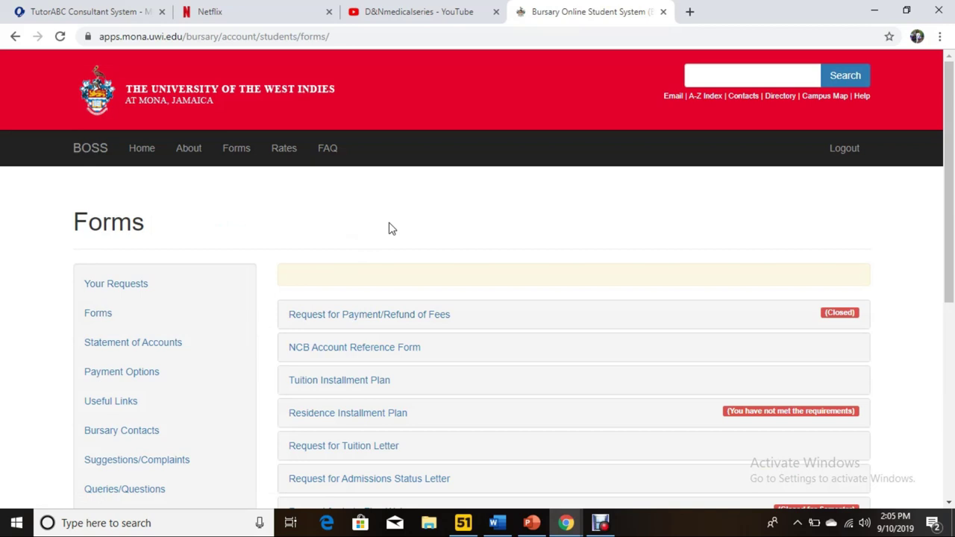
- Look through the available bursary forms and expand the Tuition Installment Plan entry to show its requirements
{"action": "scroll", "coordinate": [403, 314], "scroll_direction": "down", "scroll_amount": 3}
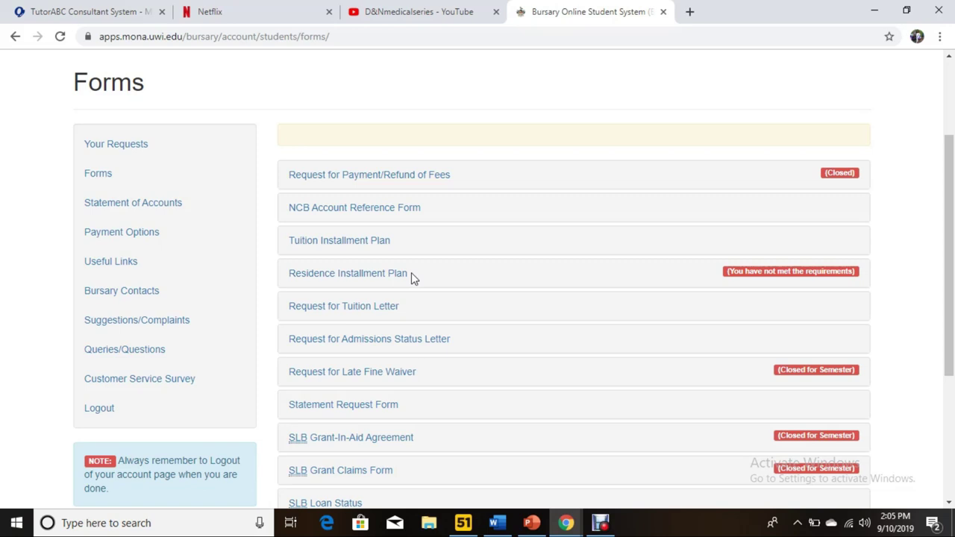
{"action": "scroll", "coordinate": [418, 283], "scroll_direction": "down", "scroll_amount": 2}
{"action": "scroll", "coordinate": [331, 370], "scroll_direction": "up", "scroll_amount": 3}
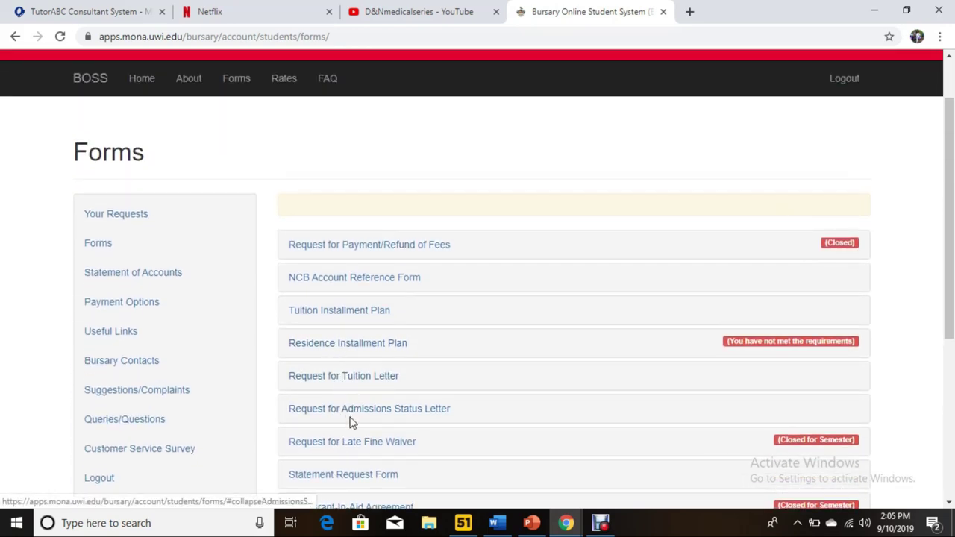
{"action": "scroll", "coordinate": [356, 398], "scroll_direction": "down", "scroll_amount": 4}
{"action": "scroll", "coordinate": [362, 399], "scroll_direction": "up", "scroll_amount": 2}
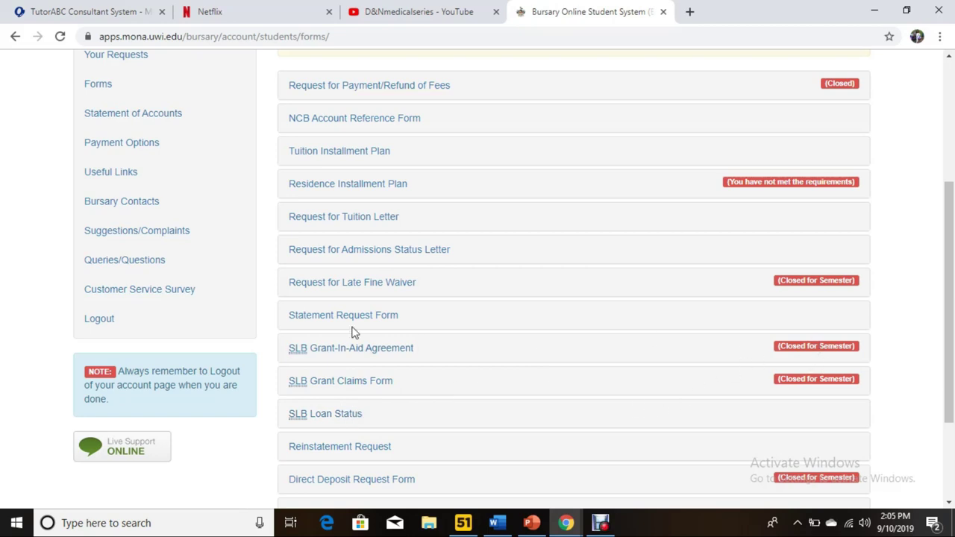
{"action": "scroll", "coordinate": [373, 348], "scroll_direction": "up", "scroll_amount": 1}
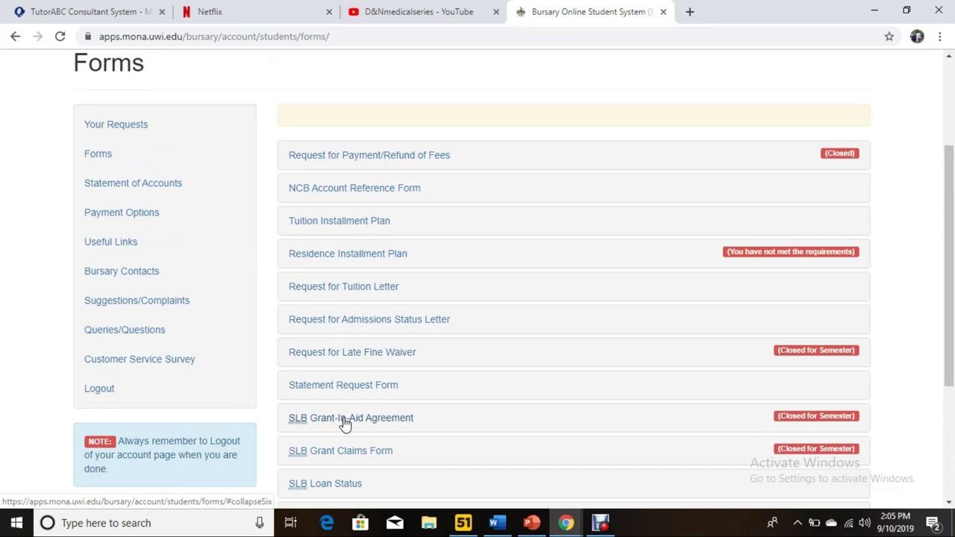
{"action": "scroll", "coordinate": [366, 373], "scroll_direction": "up", "scroll_amount": 1}
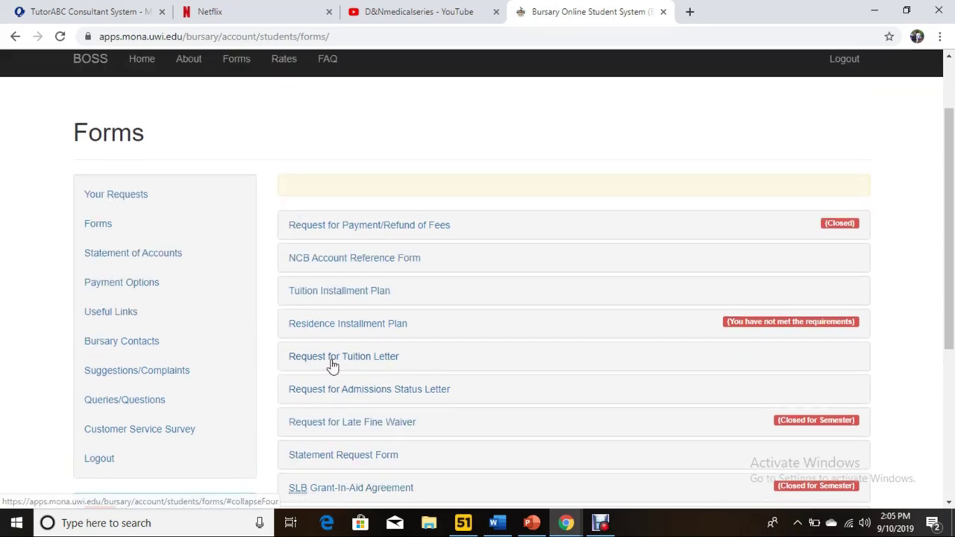
{"action": "left_click", "coordinate": [361, 292]}
{"action": "scroll", "coordinate": [377, 291], "scroll_direction": "down", "scroll_amount": 2}
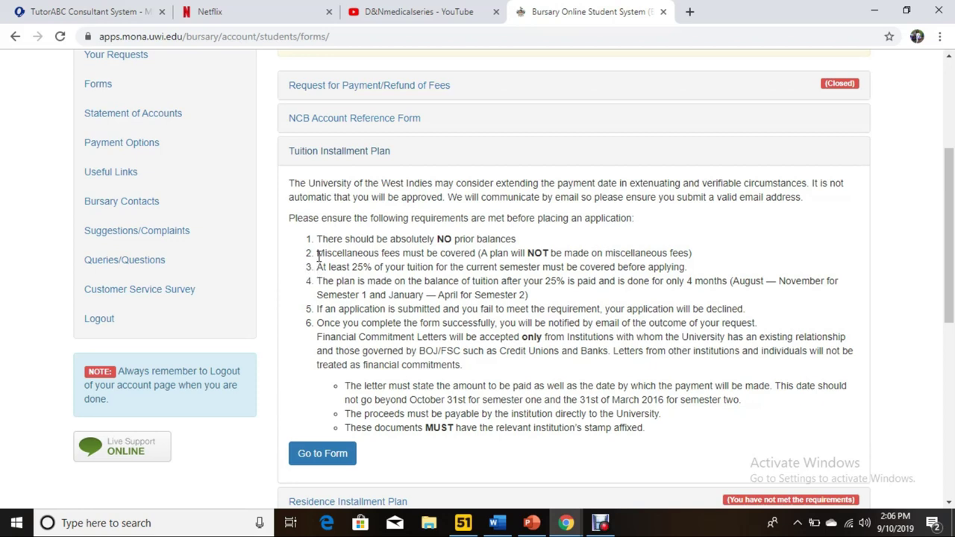
- Highlight the Tuition Installment Plan requirements about covering miscellaneous fees and at least 25% of the semester's tuition
{"action": "left_click_drag", "start_coordinate": [319, 247], "coordinate": [478, 254]}
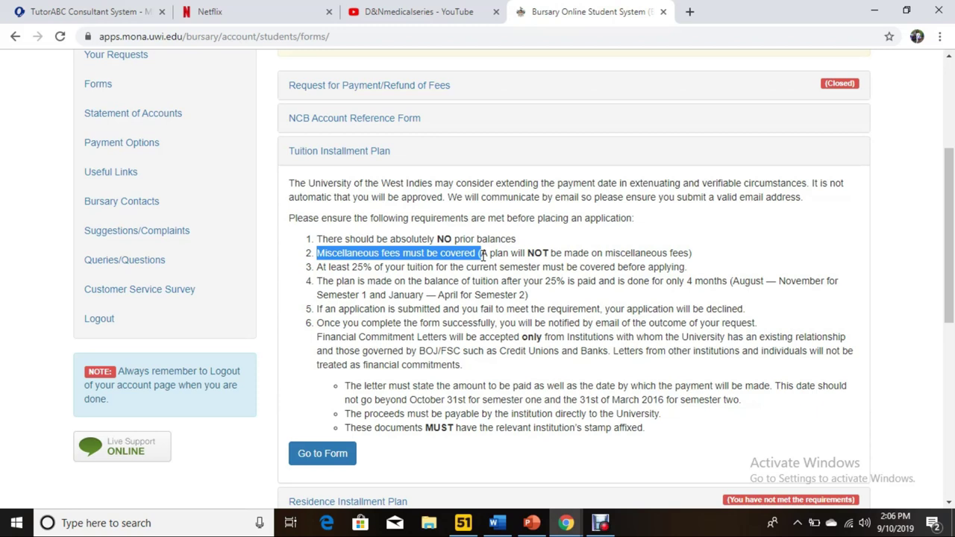
{"action": "left_click_drag", "start_coordinate": [482, 254], "coordinate": [694, 261]}
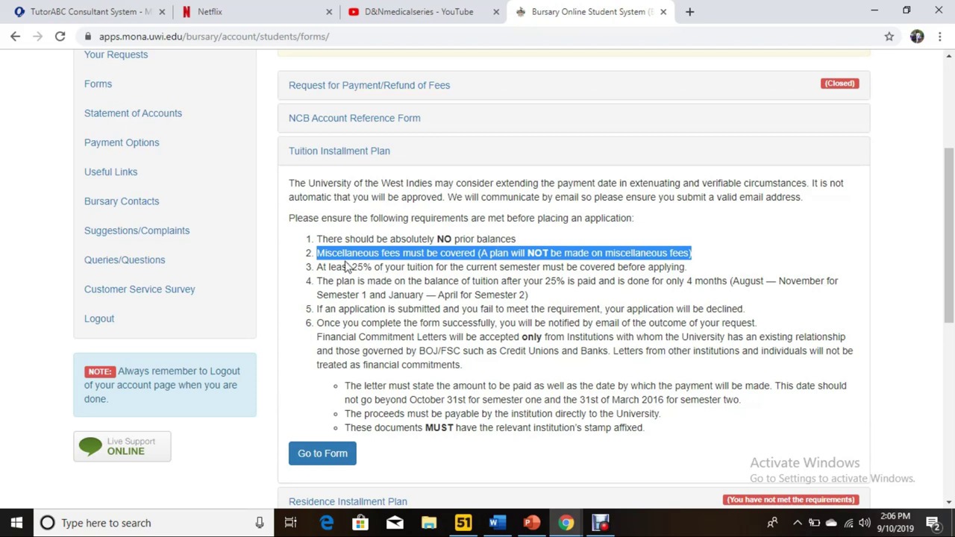
{"action": "left_click_drag", "start_coordinate": [328, 266], "coordinate": [687, 267]}
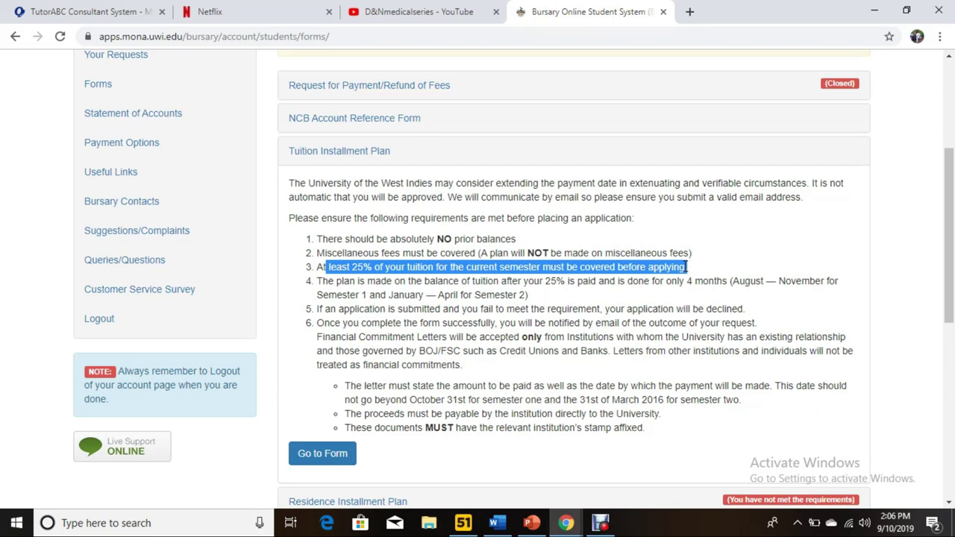
- Open a new browser tab and calculate 28000/2 as an example of one semester's tuition
{"action": "left_click", "coordinate": [690, 20]}
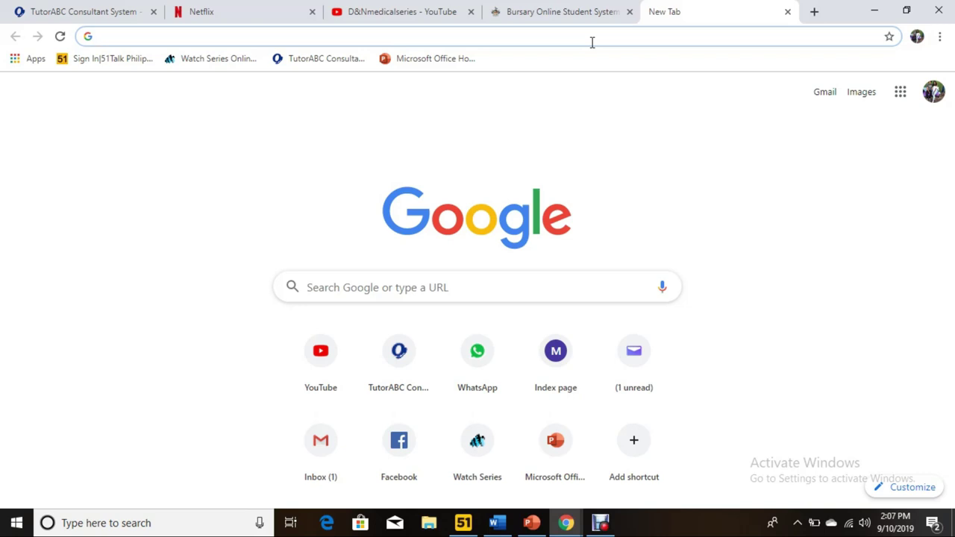
{"action": "type", "text": "28000"}
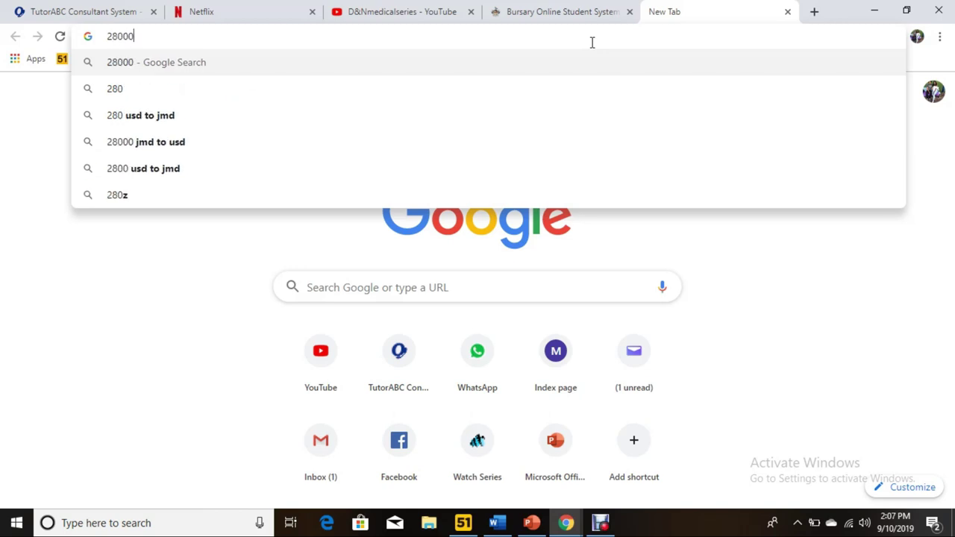
{"action": "type", "text": "/2"}
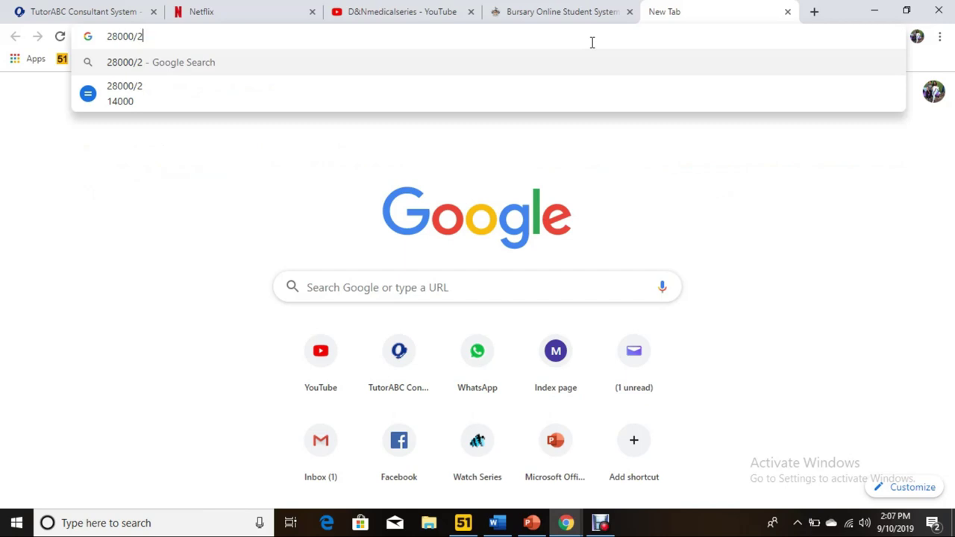
- Replace the calculation with 0.25*14000 and run it as a Google search to work out 25% of the semester's tuition
{"action": "key", "text": "BackSpace"}
{"action": "key", "text": "BackSpace"}
{"action": "key", "text": "BackSpace"}
{"action": "key", "text": "BackSpace"}
{"action": "key", "text": "BackSpace"}
{"action": "key", "text": "BackSpace"}
{"action": "key", "text": "BackSpace"}
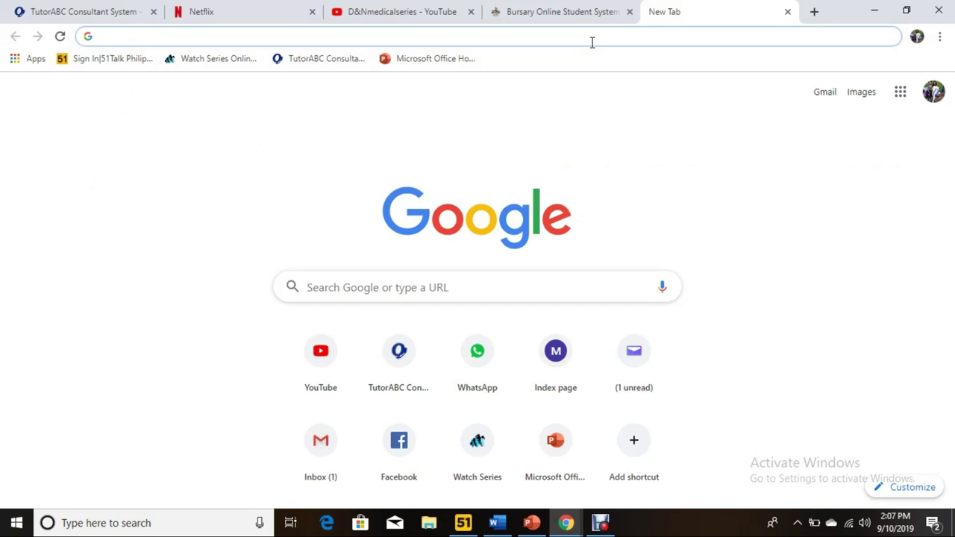
{"action": "type", "text": "0.25"}
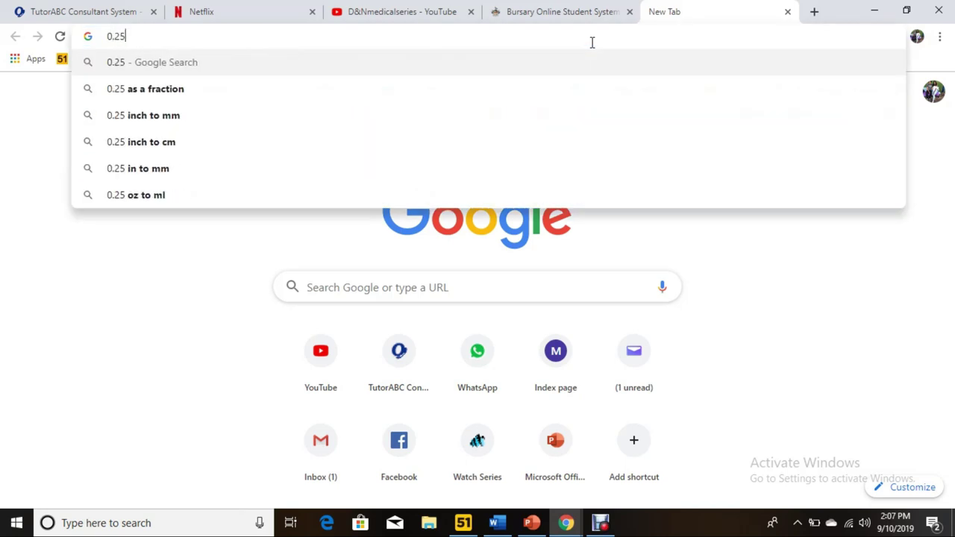
{"action": "type", "text": "*14000"}
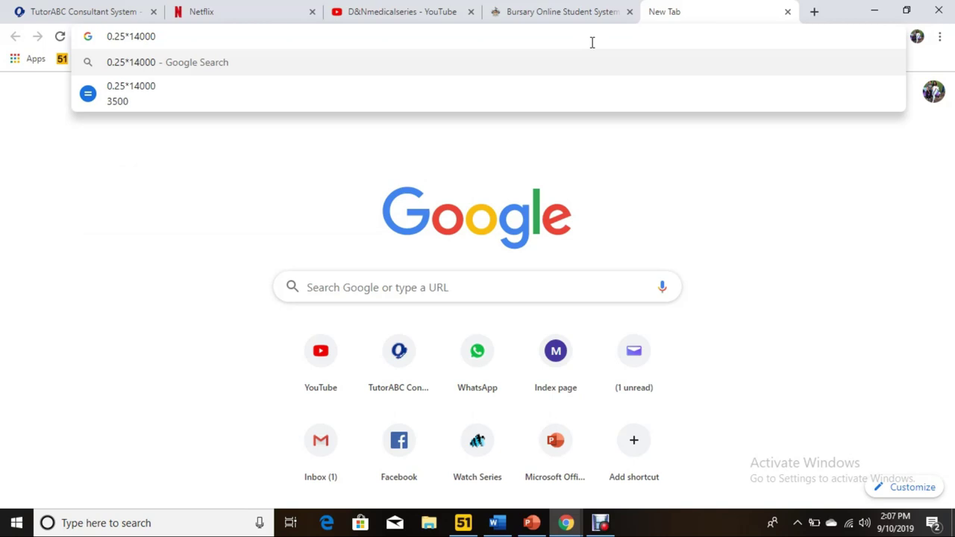
{"action": "key", "text": "Return"}
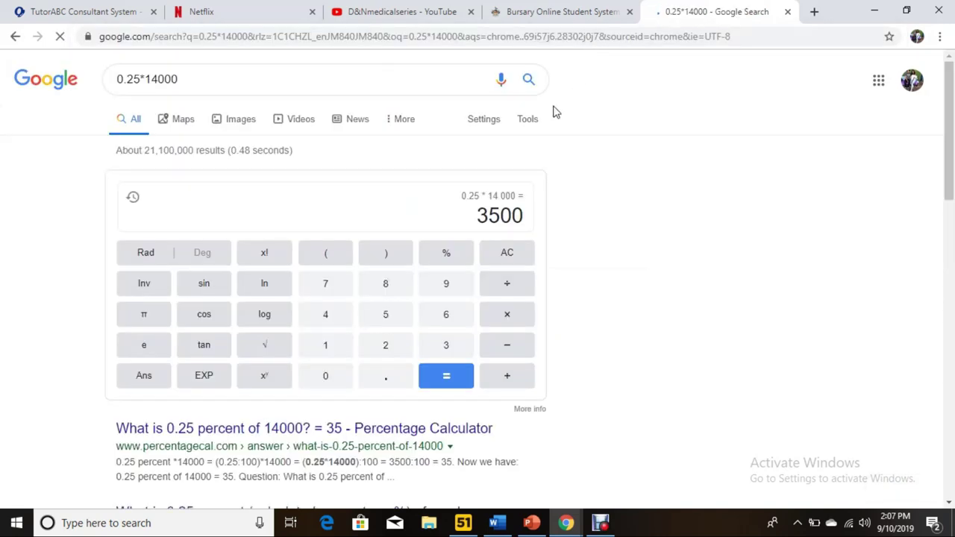
{"action": "left_click", "coordinate": [523, 216]}
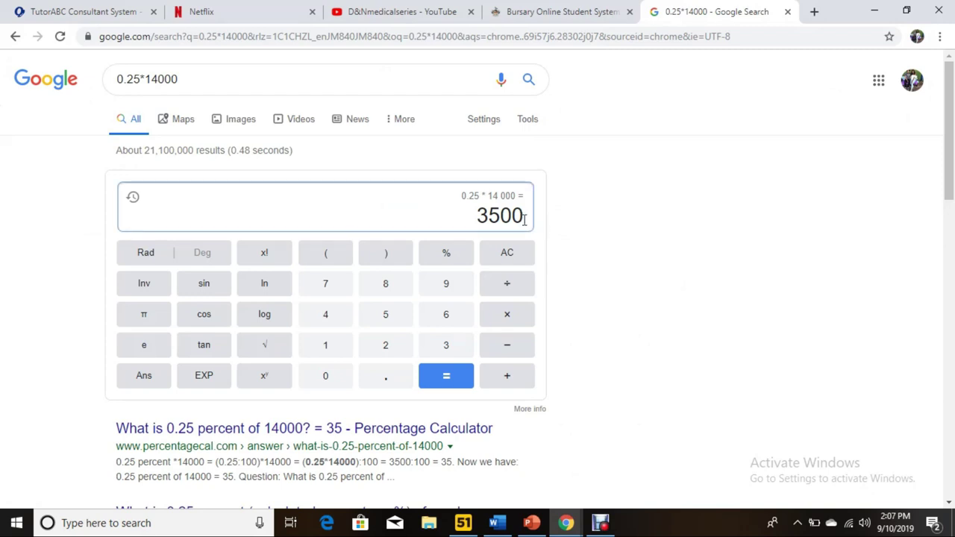
- Replace the Google search query with 3500*136 and run the calculation
{"action": "left_click", "coordinate": [186, 77]}
{"action": "left_click_drag", "start_coordinate": [186, 77], "coordinate": [112, 75]}
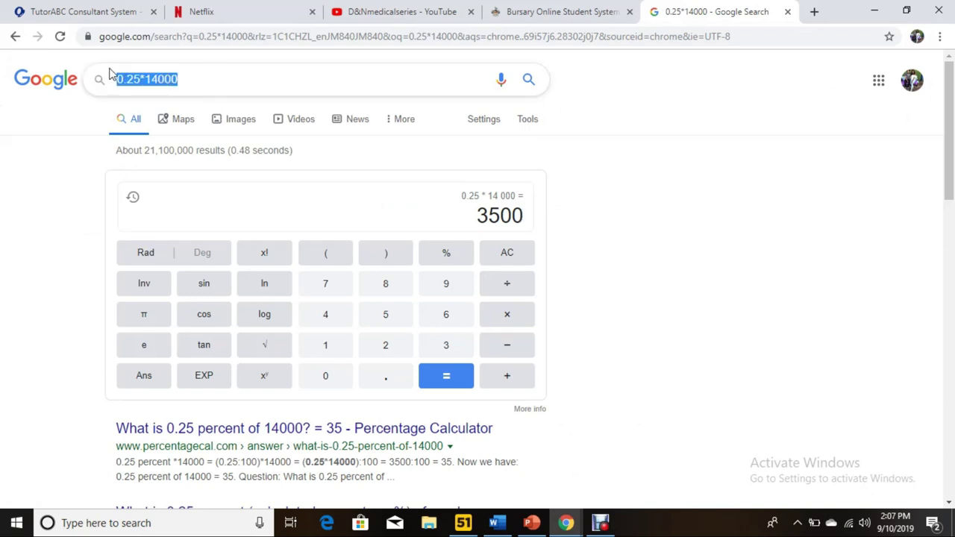
{"action": "key", "text": "BackSpace"}
{"action": "type", "text": "3500"}
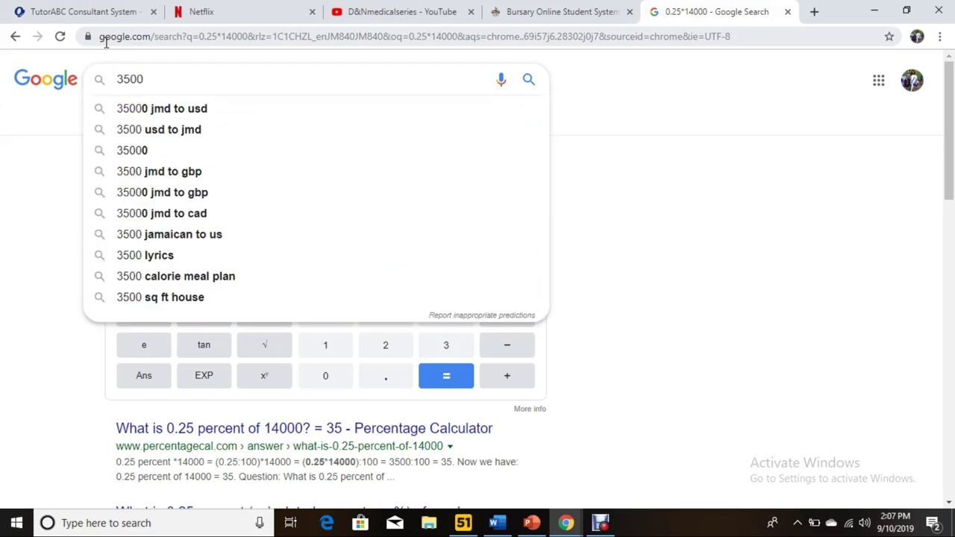
{"action": "type", "text": "*1"}
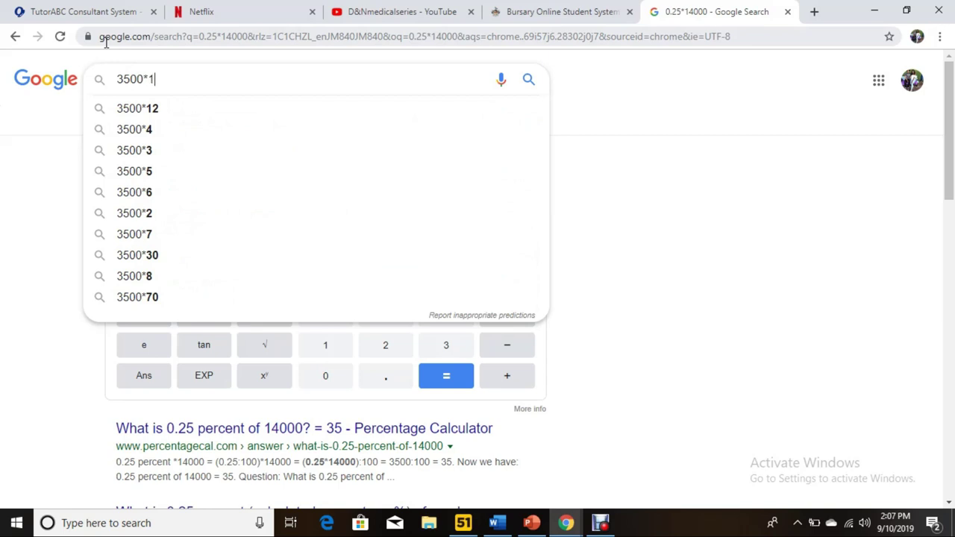
{"action": "type", "text": "36"}
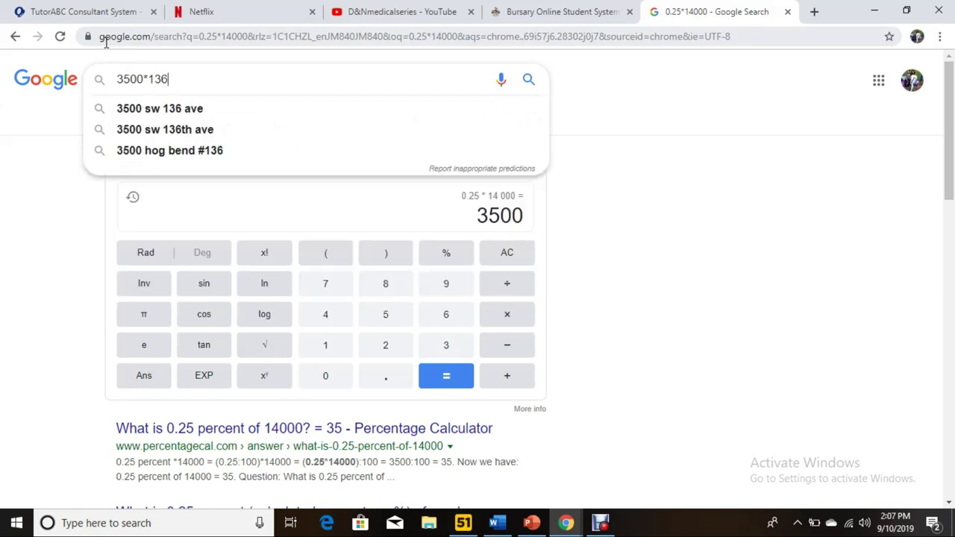
{"action": "key", "text": "Return"}
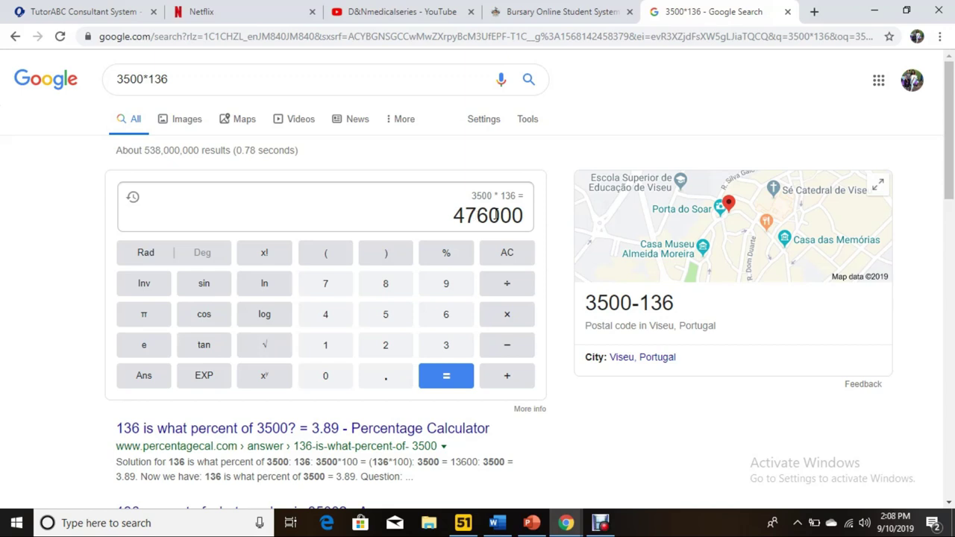
- Clear the 3500*136 calculation from the Google search box
{"action": "left_click", "coordinate": [252, 86]}
{"action": "left_click_drag", "start_coordinate": [253, 86], "coordinate": [112, 81]}
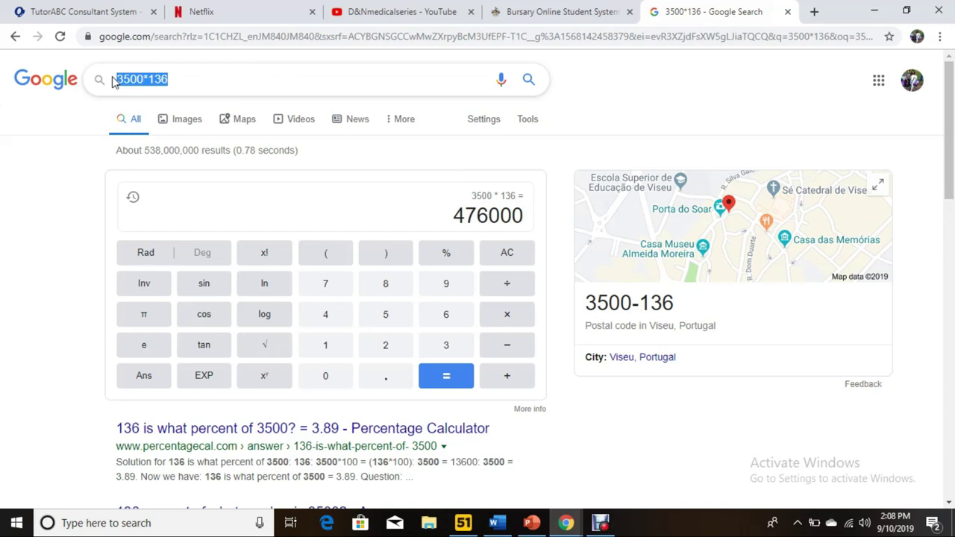
{"action": "key", "text": "BackSpace"}
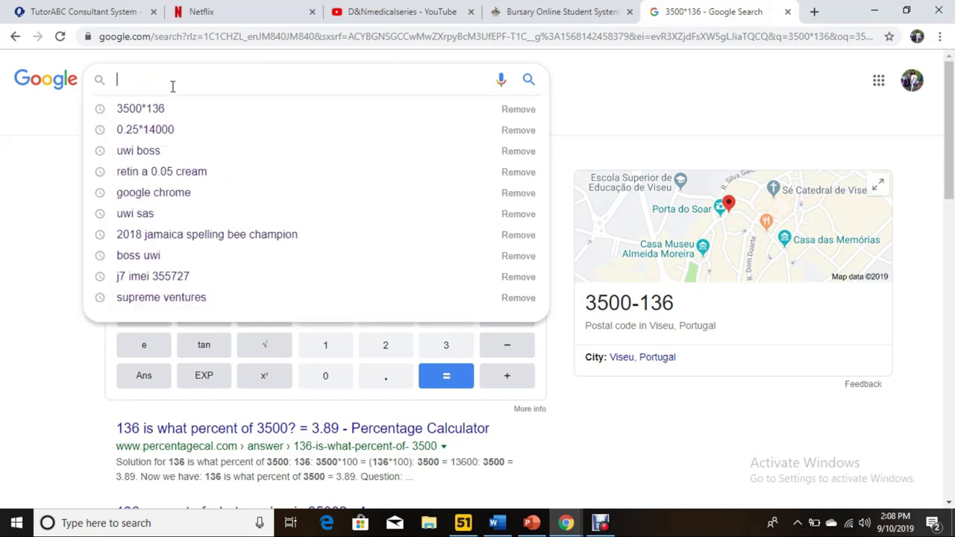
{"action": "type", "text": "65"}
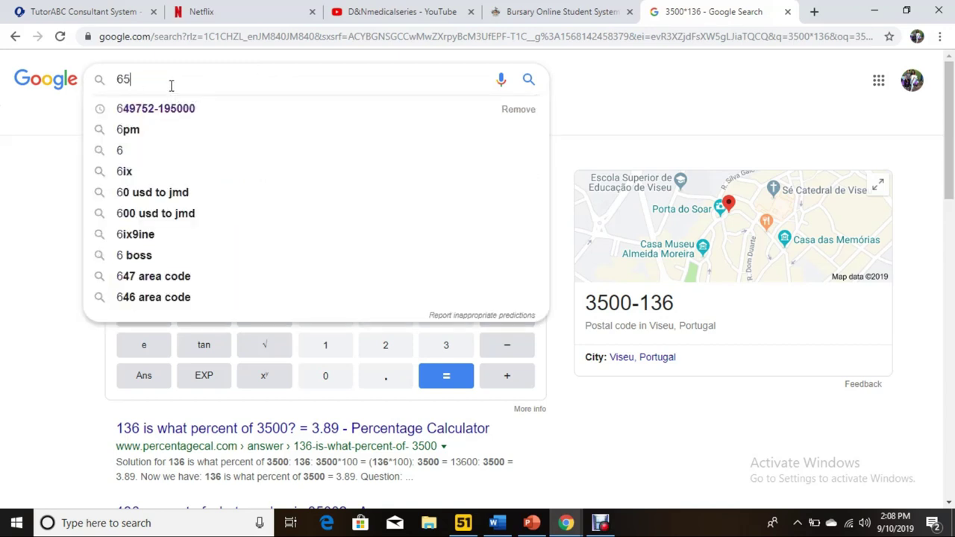
{"action": "type", "text": "0,000"}
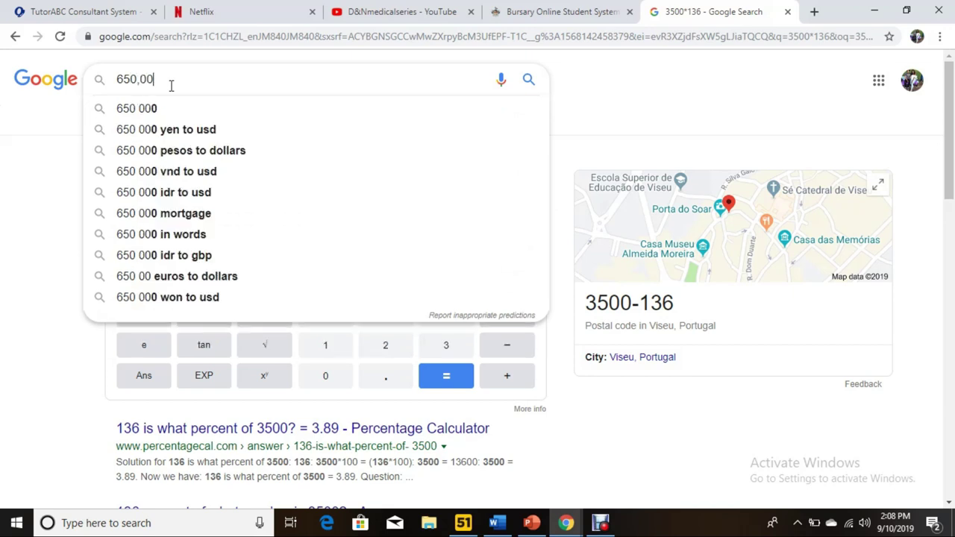
{"action": "key", "text": "BackSpace"}
{"action": "key", "text": "BackSpace"}
{"action": "key", "text": "BackSpace"}
{"action": "key", "text": "BackSpace"}
{"action": "key", "text": "BackSpace"}
{"action": "key", "text": "BackSpace"}
{"action": "key", "text": "BackSpace"}
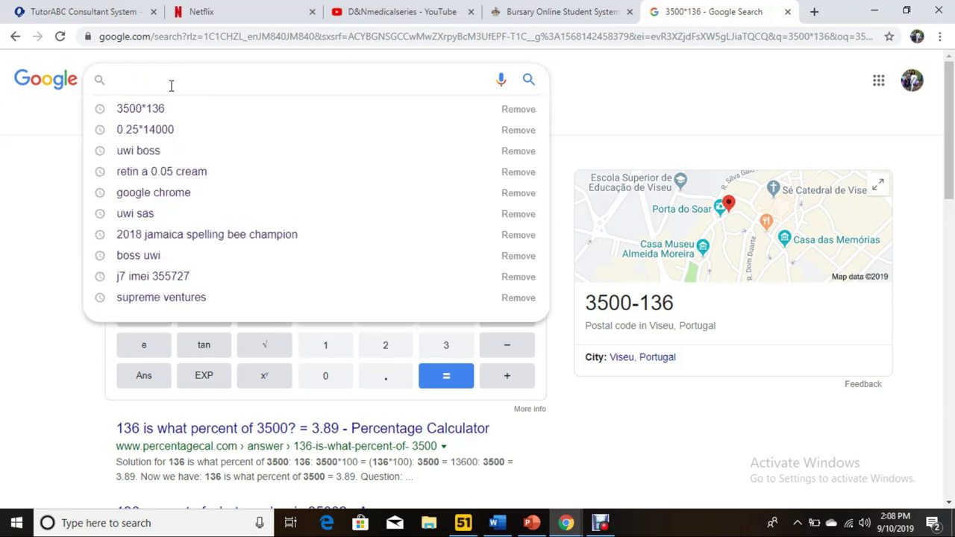
- Calculate 650/2 with a Google search to halve a year's tuition, in thousands, into one semester's share
{"action": "type", "text": "6"}
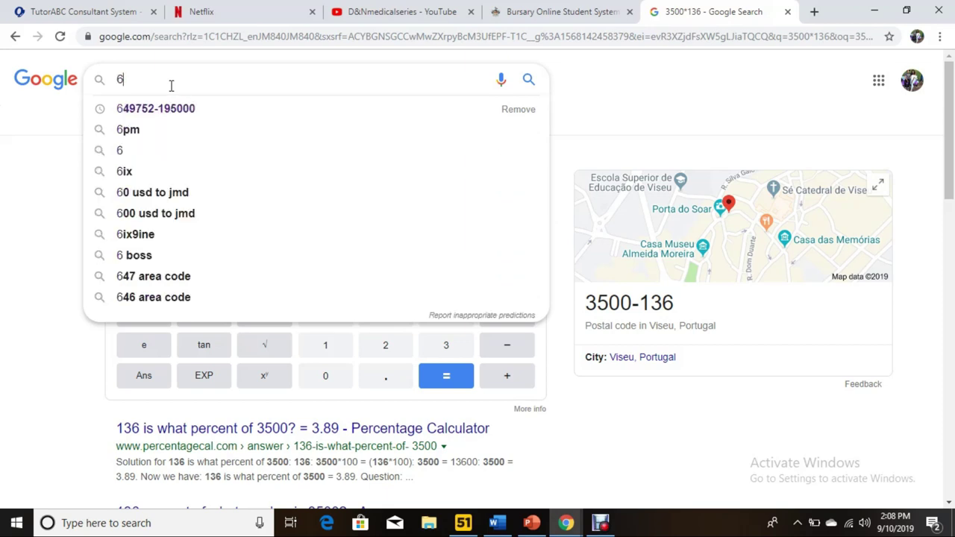
{"action": "type", "text": "50/2"}
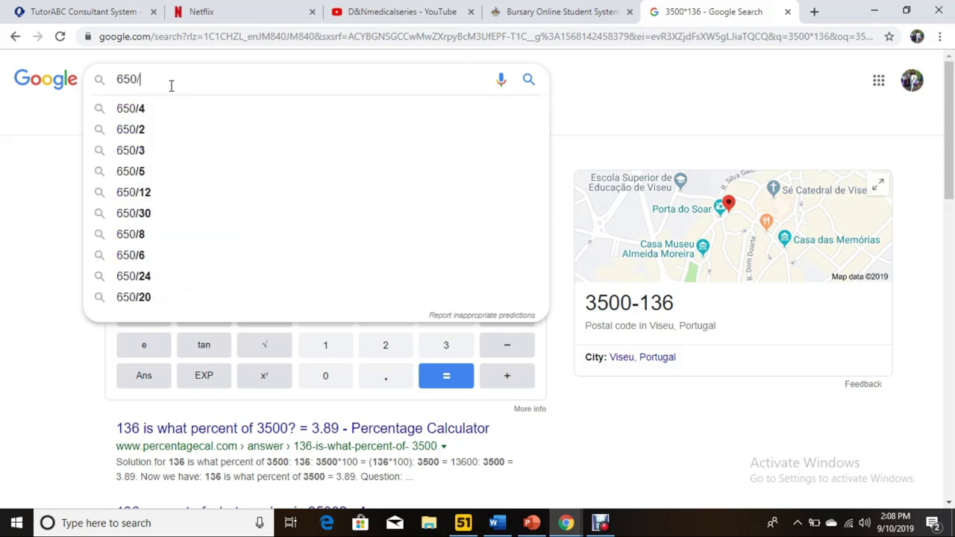
{"action": "key", "text": "Return"}
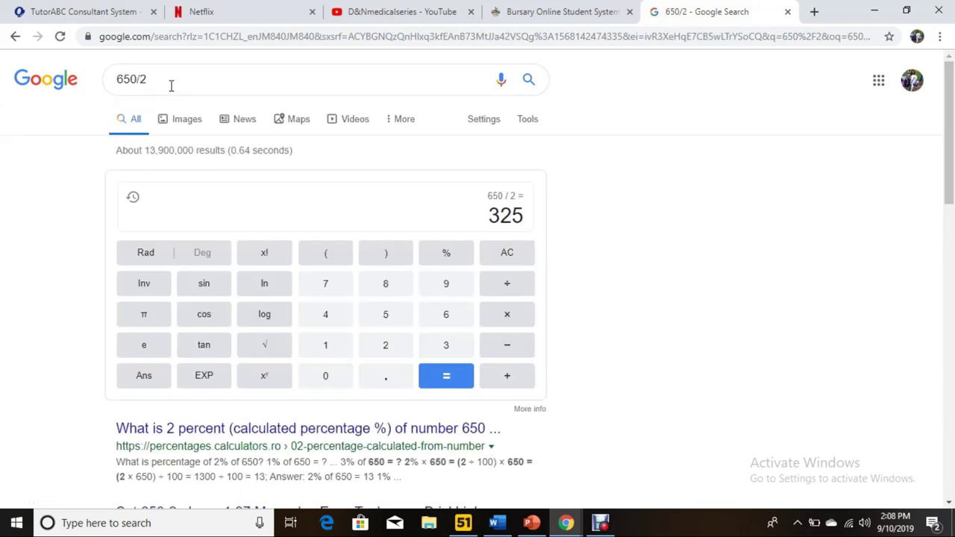
- Replace the query with 0.25*325000, run it to calculate 25% of the semester's tuition, and highlight the result
{"action": "left_click_drag", "start_coordinate": [171, 84], "coordinate": [117, 79]}
{"action": "key", "text": "BackSpace"}
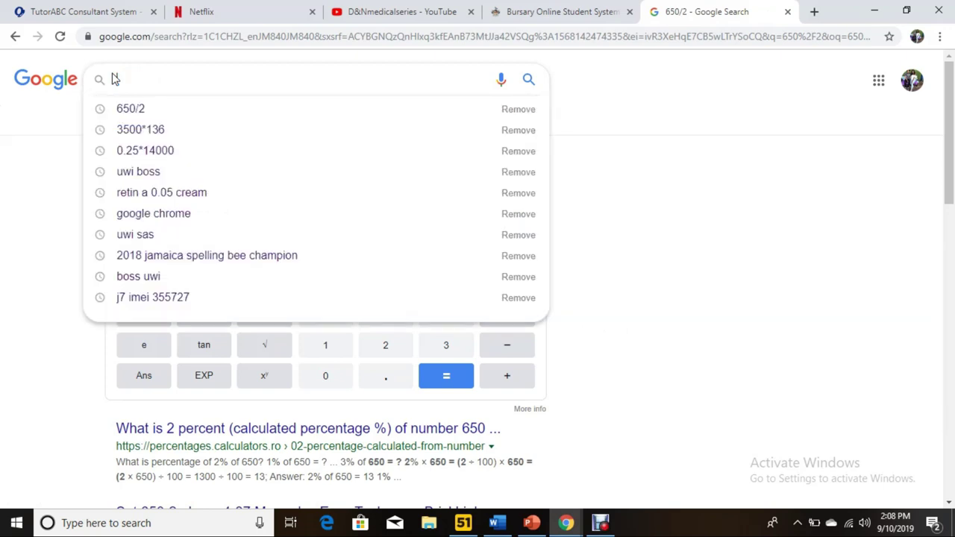
{"action": "type", "text": "0.25"}
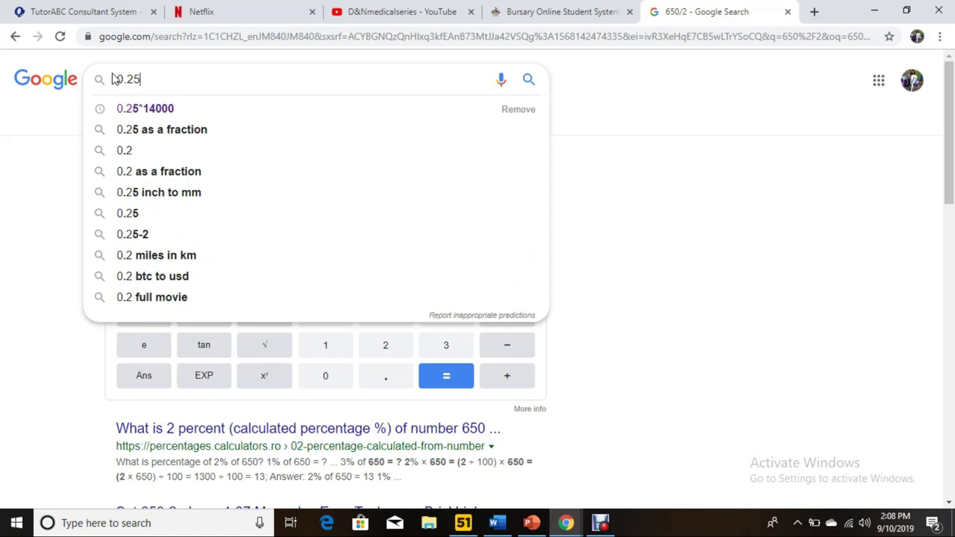
{"action": "type", "text": "*"}
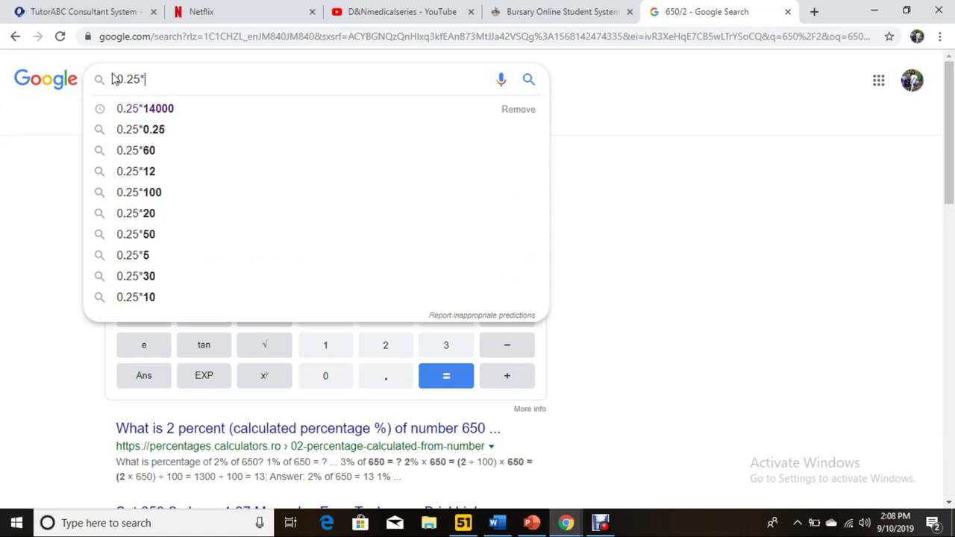
{"action": "type", "text": "32"}
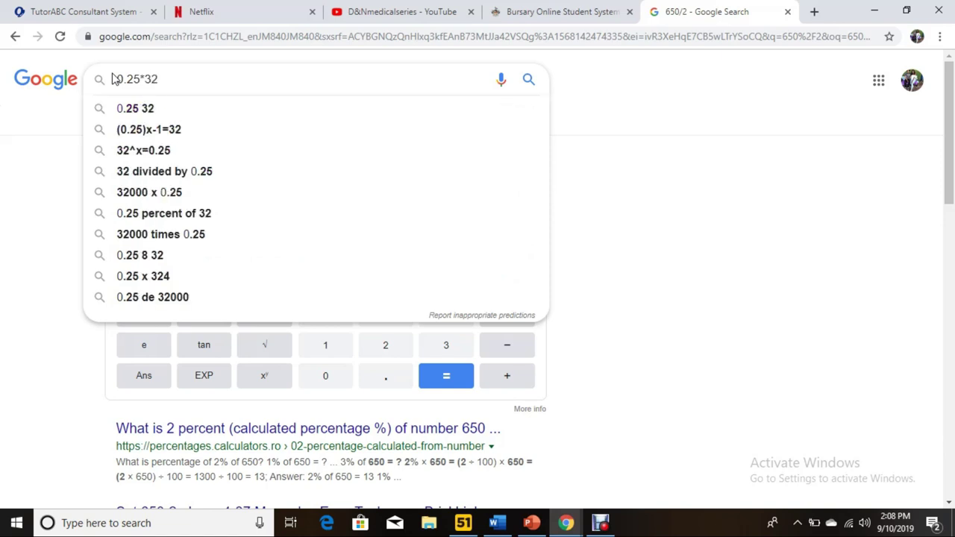
{"action": "type", "text": "5000"}
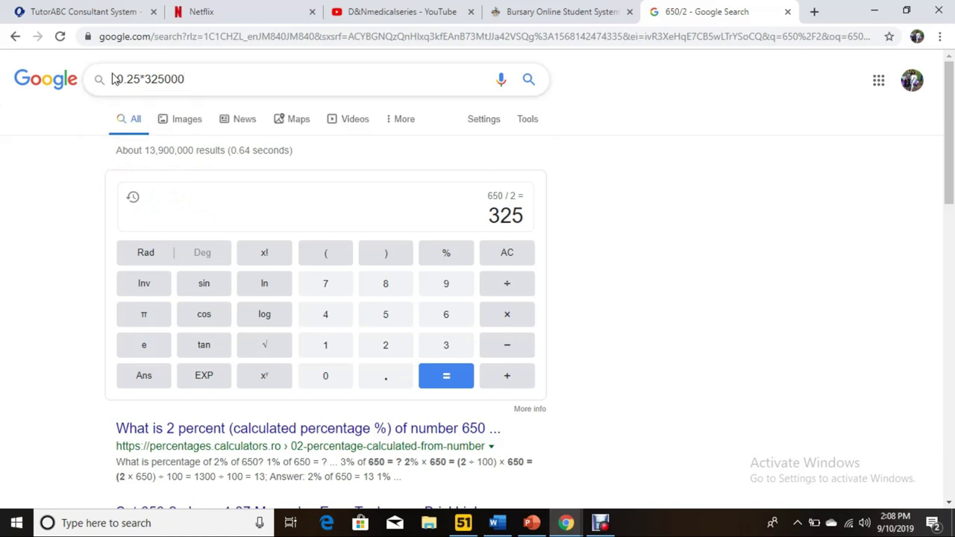
{"action": "key", "text": "Return"}
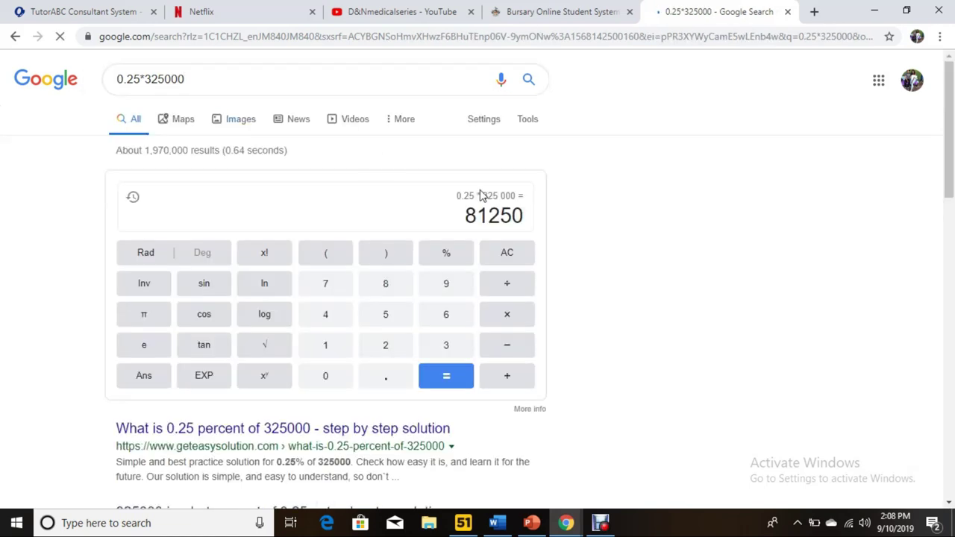
{"action": "left_click_drag", "start_coordinate": [465, 218], "coordinate": [524, 220]}
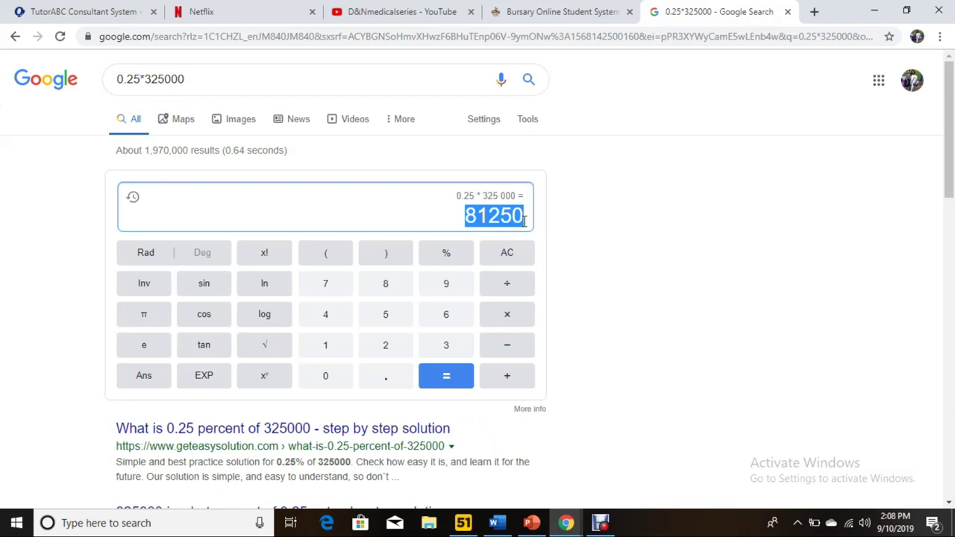
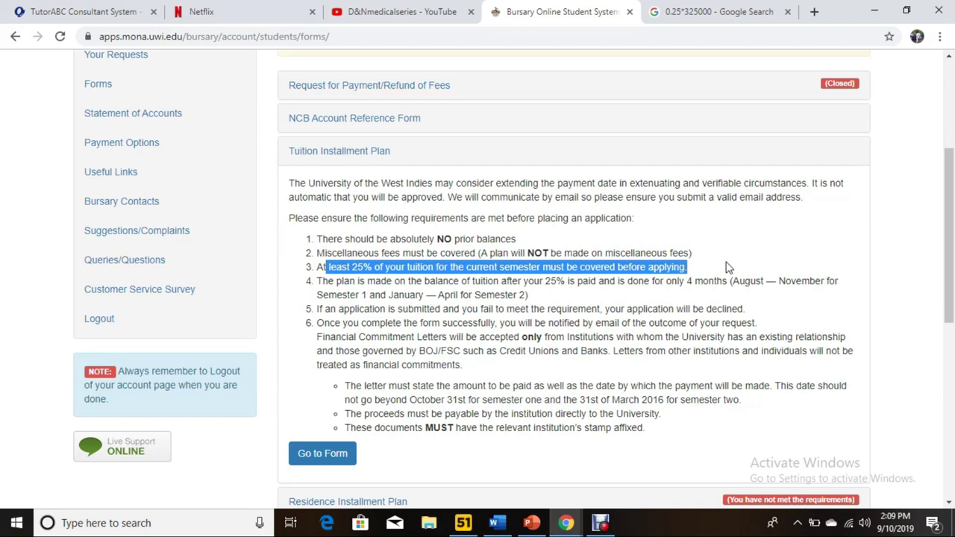
- On the Bursary Online Student System page, highlight requirements 2 and 3 of the Tuition Installment Plan together
{"action": "left_click", "coordinate": [568, 295]}
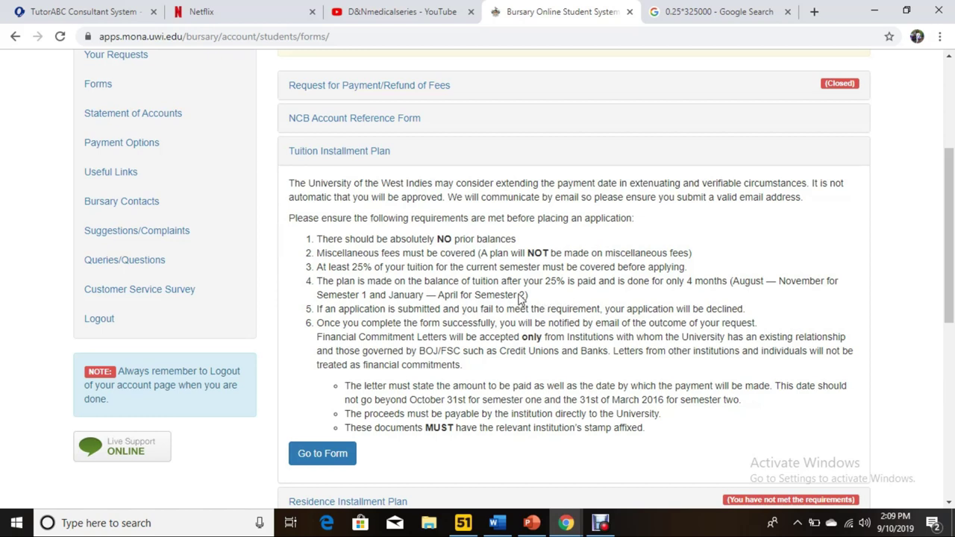
{"action": "left_click_drag", "start_coordinate": [326, 253], "coordinate": [718, 267]}
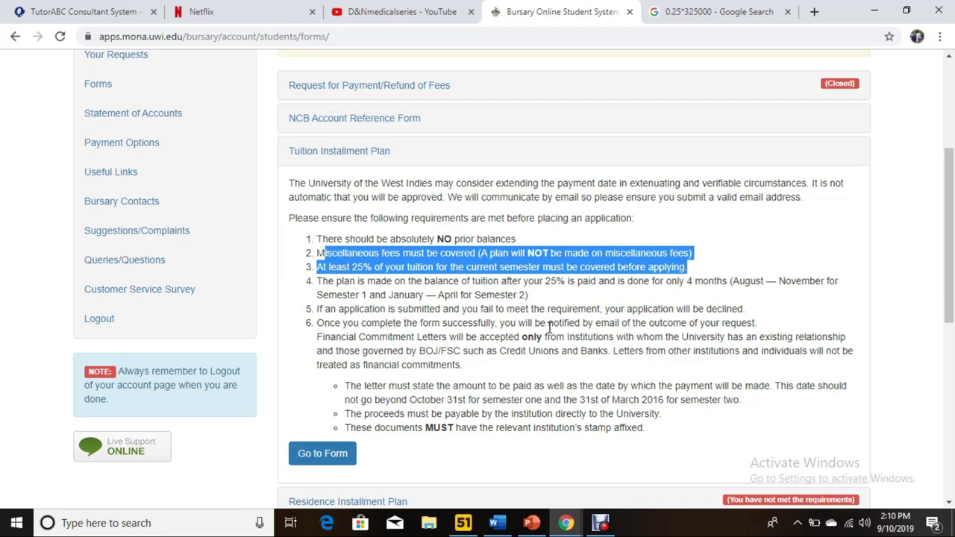
- Go to the Tuition Installment Plan form and continue past the notice about exhausting other financial options
{"action": "left_click", "coordinate": [330, 454]}
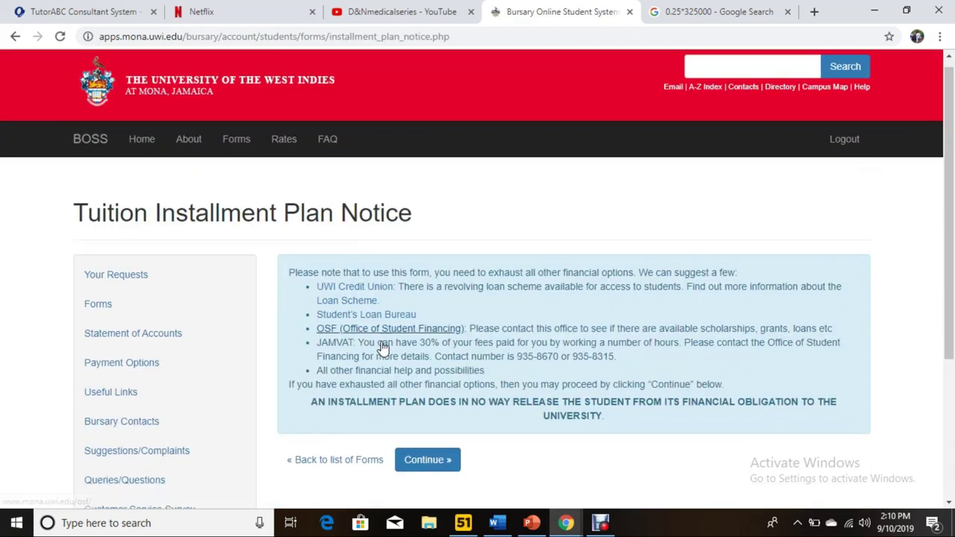
{"action": "scroll", "coordinate": [383, 345], "scroll_direction": "down", "scroll_amount": 2}
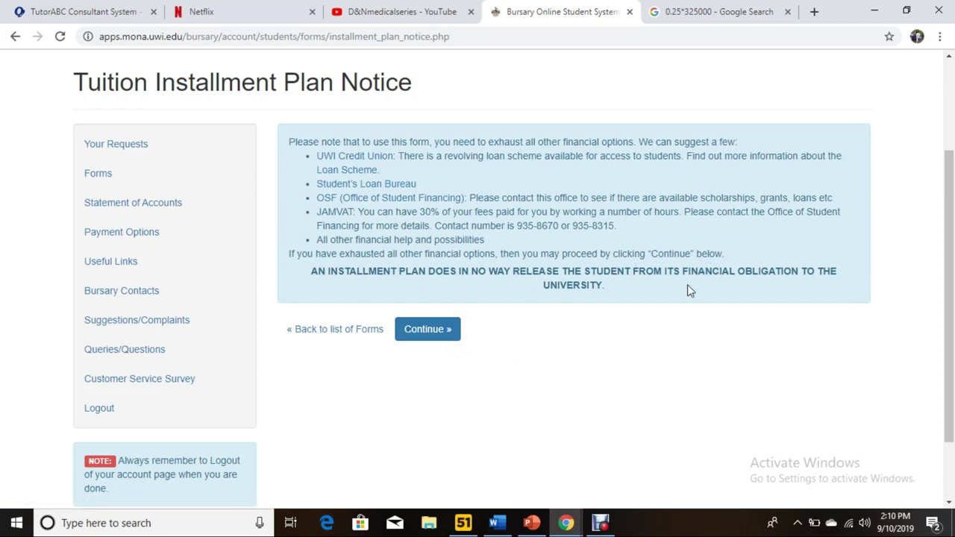
{"action": "left_click", "coordinate": [421, 330]}
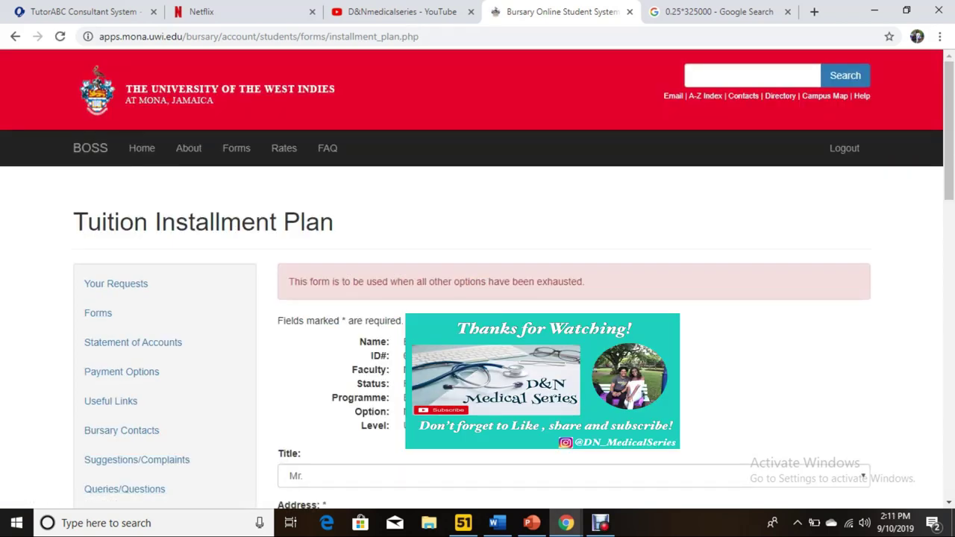
- Look through the Tuition Installment Plan form, from the personal and contact fields to the sponsor, plan details and reason for requesting
{"action": "scroll", "coordinate": [478, 299], "scroll_direction": "down", "scroll_amount": 2}
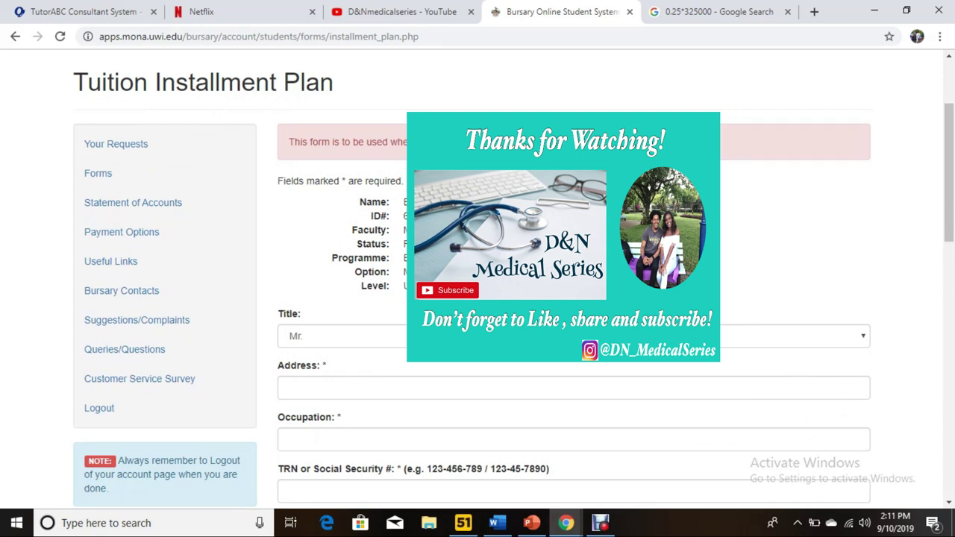
{"action": "scroll", "coordinate": [400, 132], "scroll_direction": "down", "scroll_amount": 1}
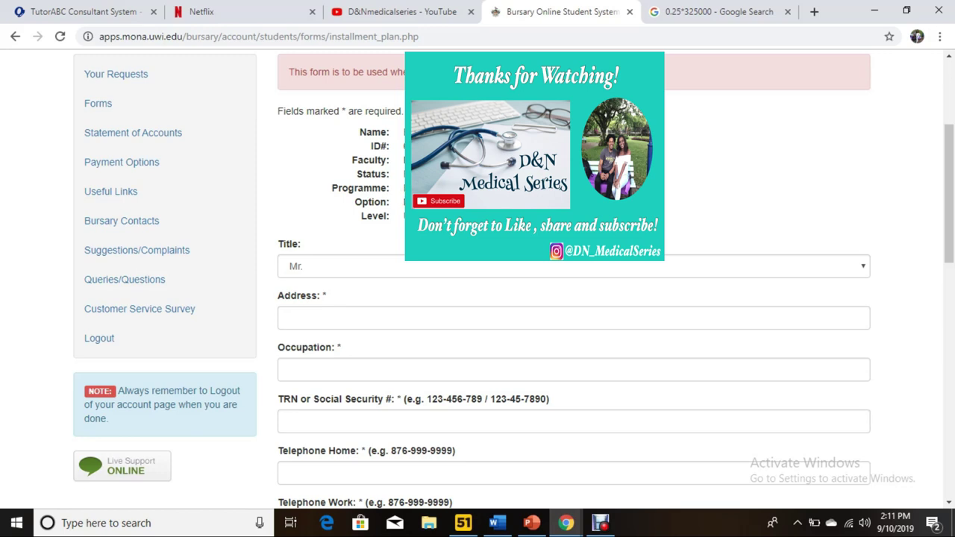
{"action": "scroll", "coordinate": [453, 224], "scroll_direction": "down", "scroll_amount": 1}
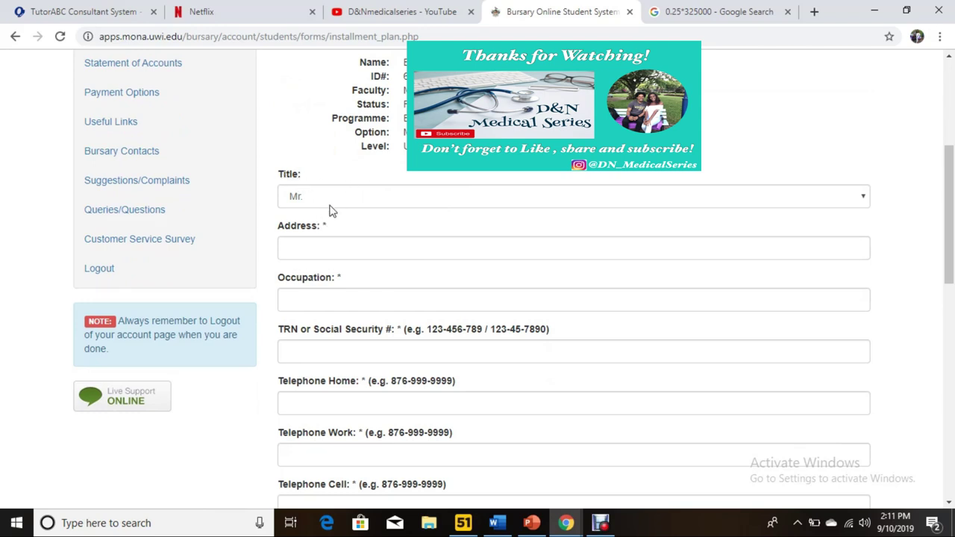
{"action": "scroll", "coordinate": [336, 214], "scroll_direction": "down", "scroll_amount": 1}
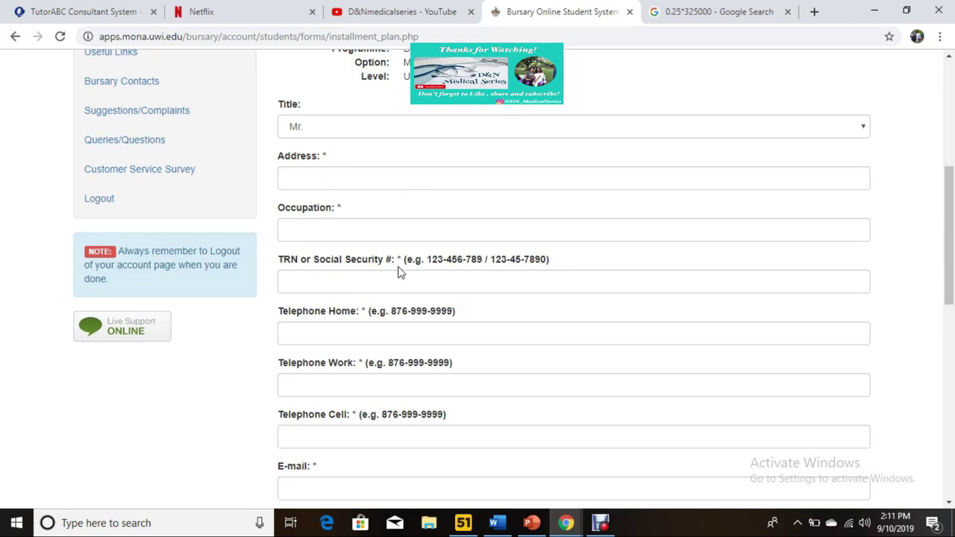
{"action": "scroll", "coordinate": [399, 270], "scroll_direction": "down", "scroll_amount": 1}
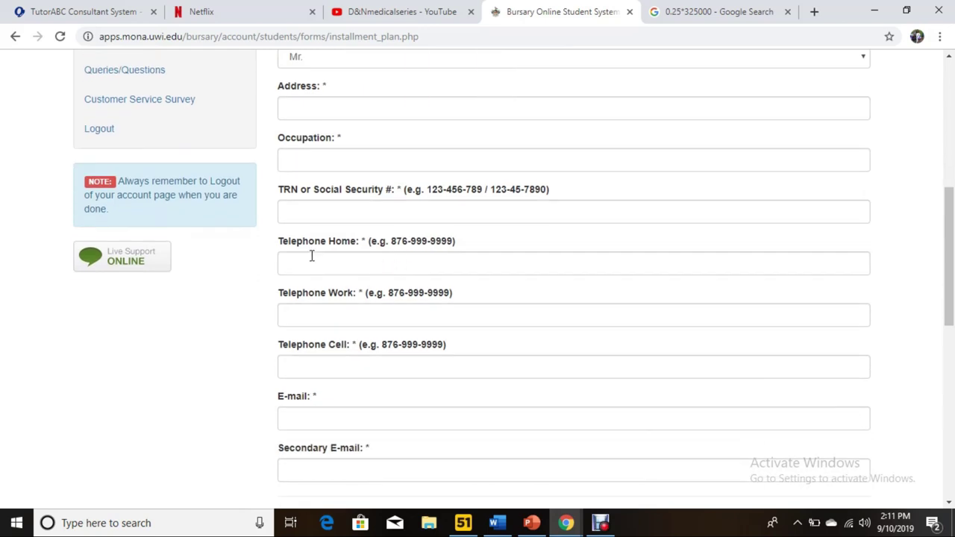
{"action": "scroll", "coordinate": [330, 264], "scroll_direction": "down", "scroll_amount": 2}
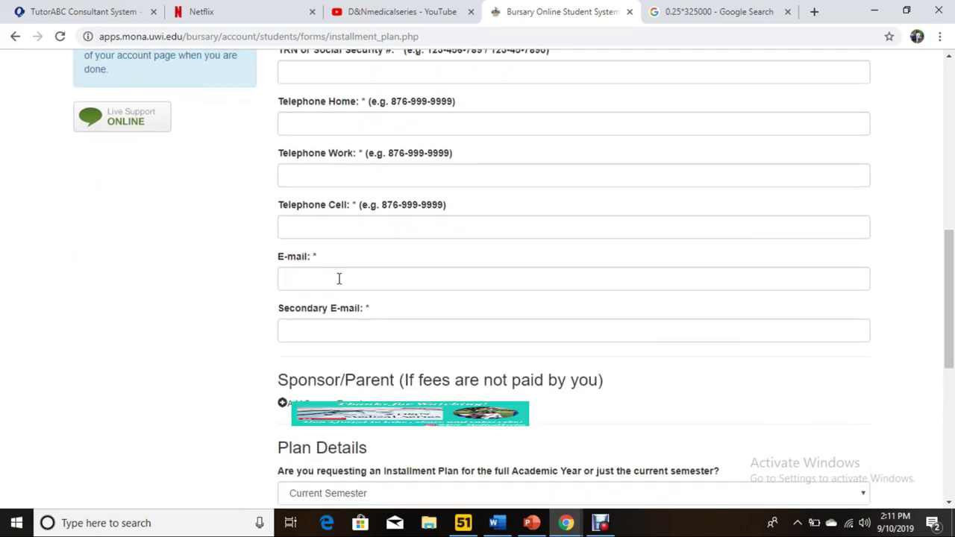
{"action": "scroll", "coordinate": [337, 274], "scroll_direction": "down", "scroll_amount": 2}
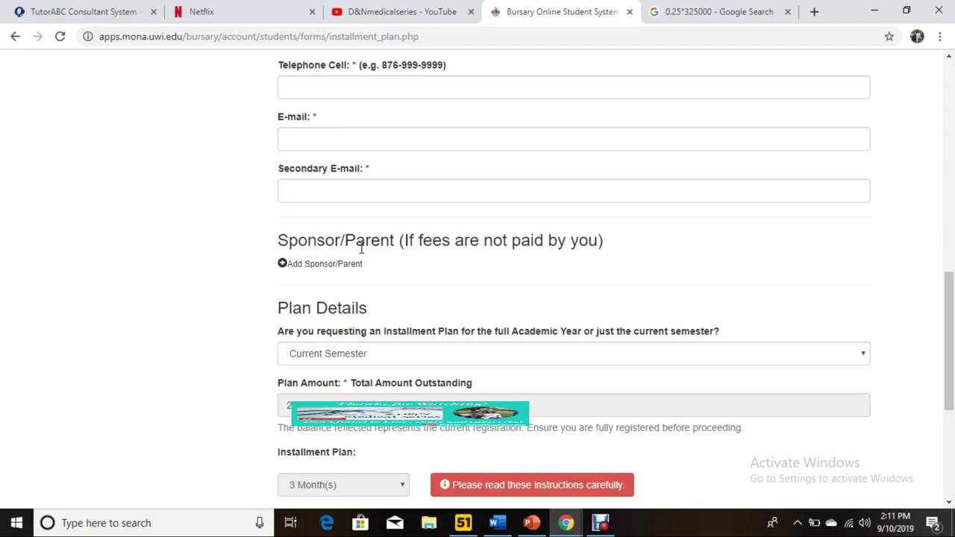
{"action": "scroll", "coordinate": [369, 258], "scroll_direction": "down", "scroll_amount": 1}
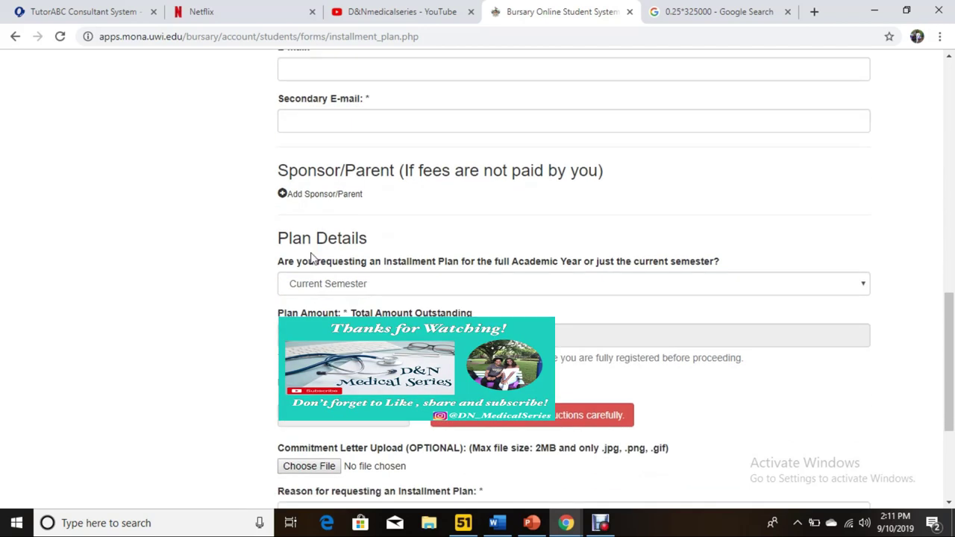
{"action": "scroll", "coordinate": [334, 291], "scroll_direction": "down", "scroll_amount": 1}
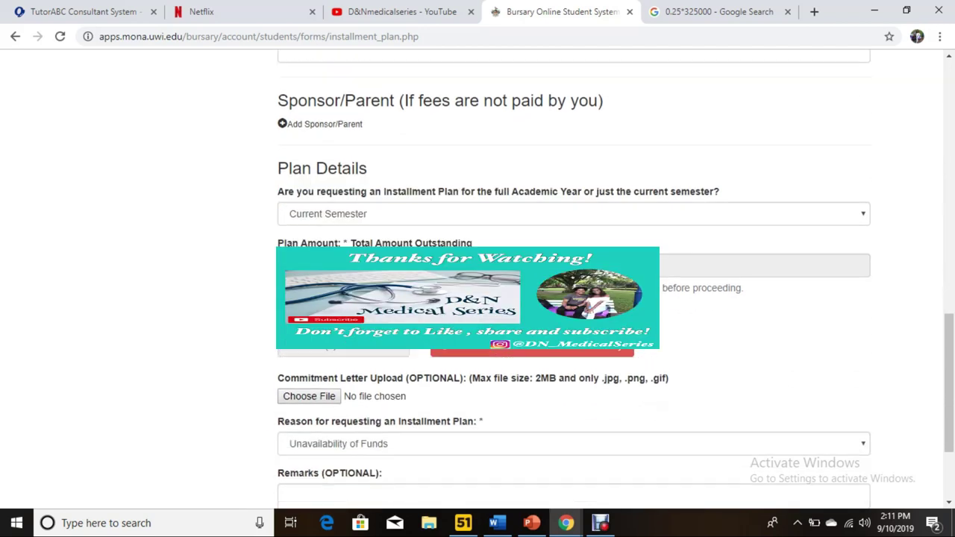
- Review the remarks field and submission note at the end of the form, and return to the Plan Details section
{"action": "scroll", "coordinate": [352, 350], "scroll_direction": "down", "scroll_amount": 2}
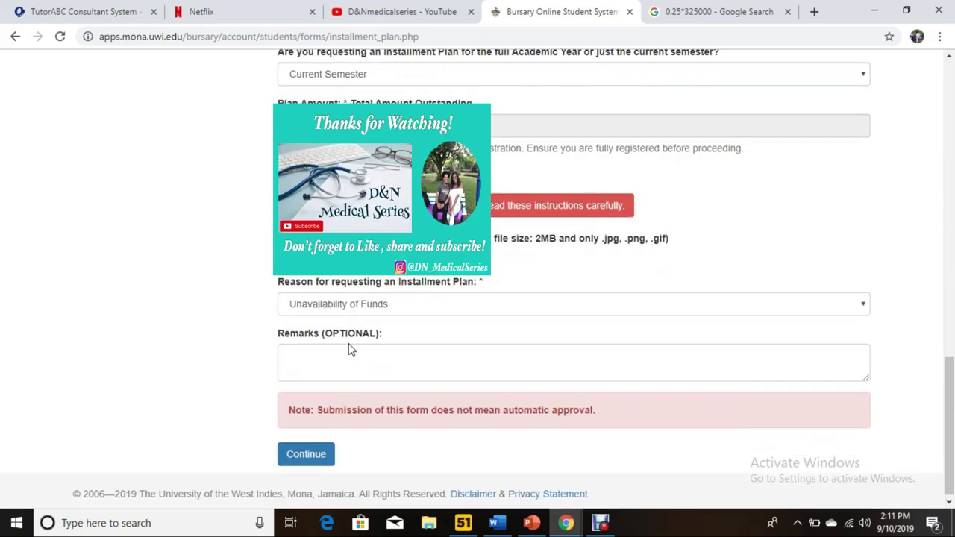
{"action": "scroll", "coordinate": [353, 343], "scroll_direction": "up", "scroll_amount": 2}
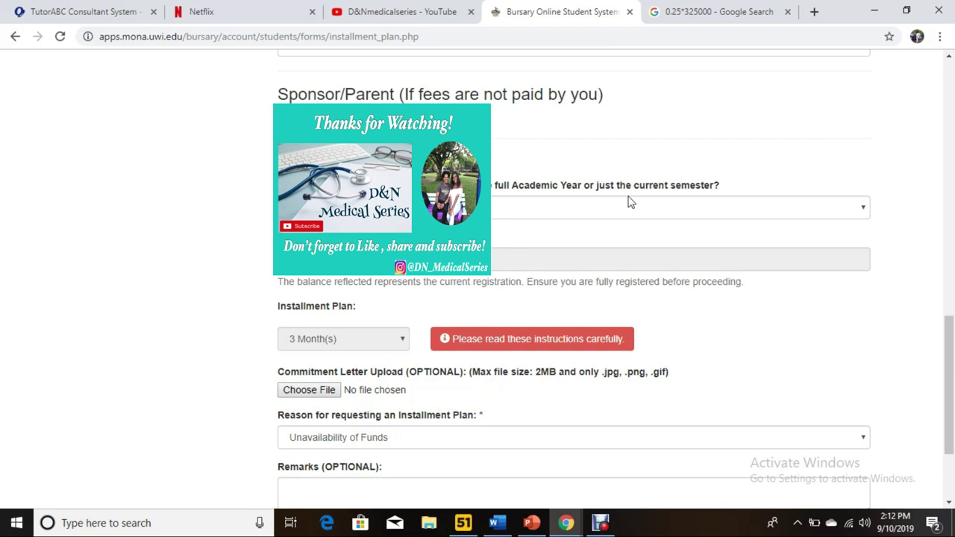
{"action": "left_click", "coordinate": [600, 522]}
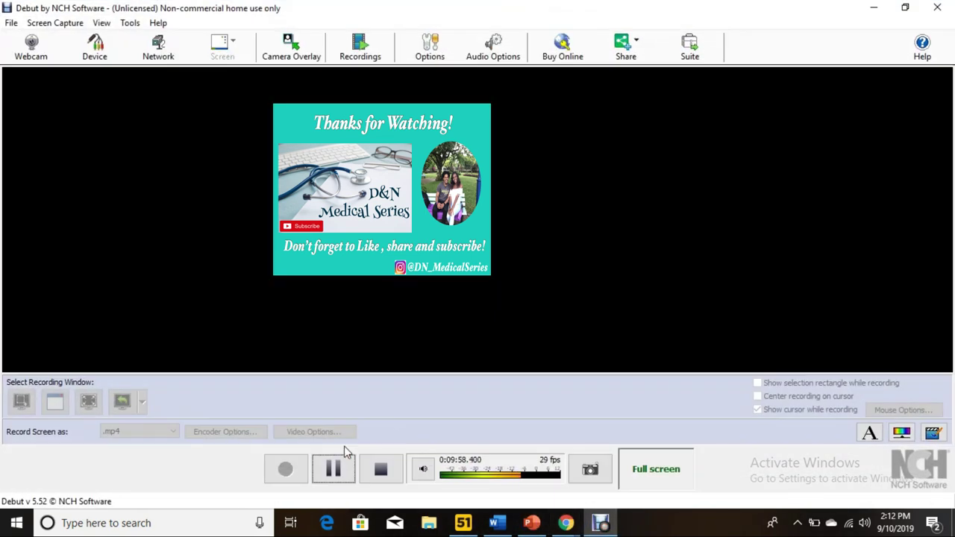
{"action": "left_click", "coordinate": [339, 469]}
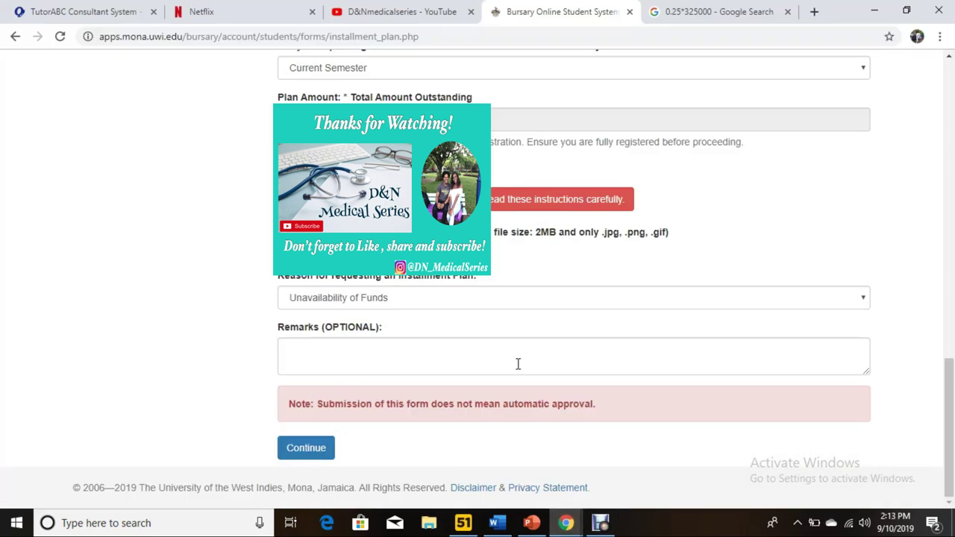
- Go through the Plan Details section again, from the plan amount and installment period to the optional remarks field
{"action": "scroll", "coordinate": [494, 335], "scroll_direction": "up", "scroll_amount": 1}
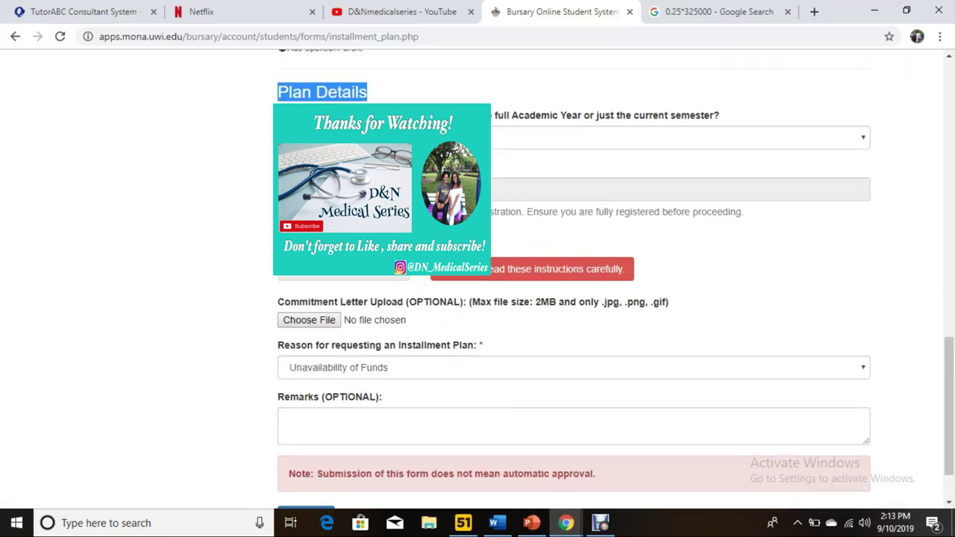
{"action": "left_click", "coordinate": [672, 190]}
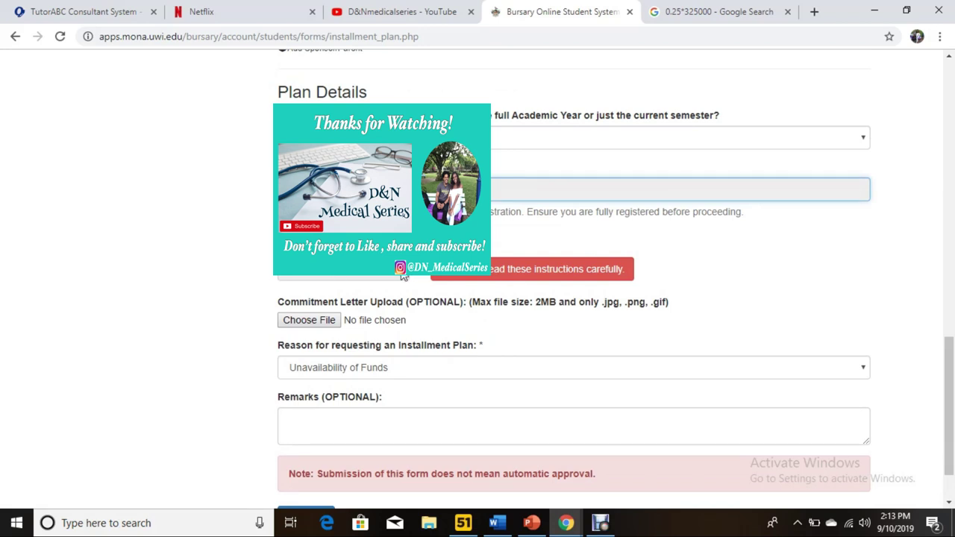
{"action": "left_click", "coordinate": [343, 272]}
{"action": "left_click", "coordinate": [343, 272]}
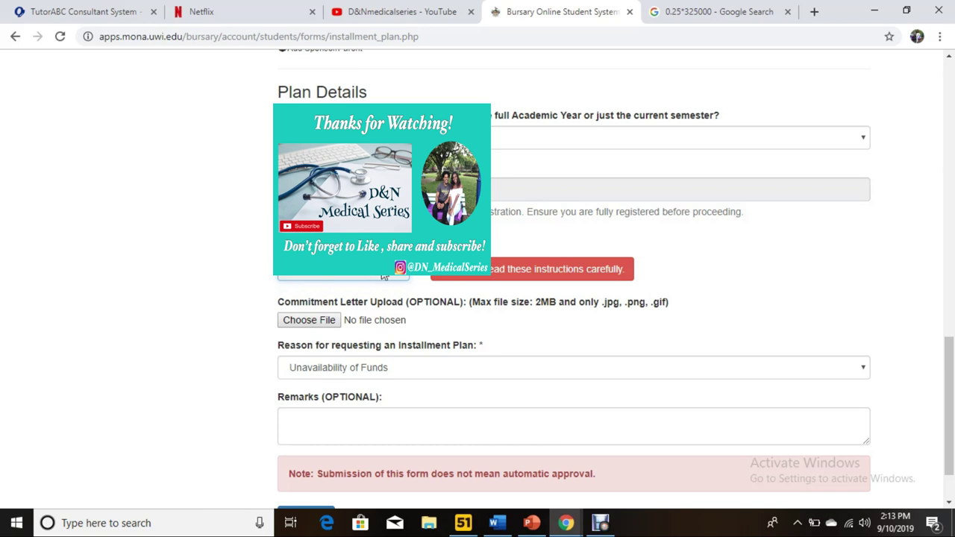
{"action": "scroll", "coordinate": [385, 276], "scroll_direction": "down", "scroll_amount": 2}
{"action": "left_click", "coordinate": [348, 367]}
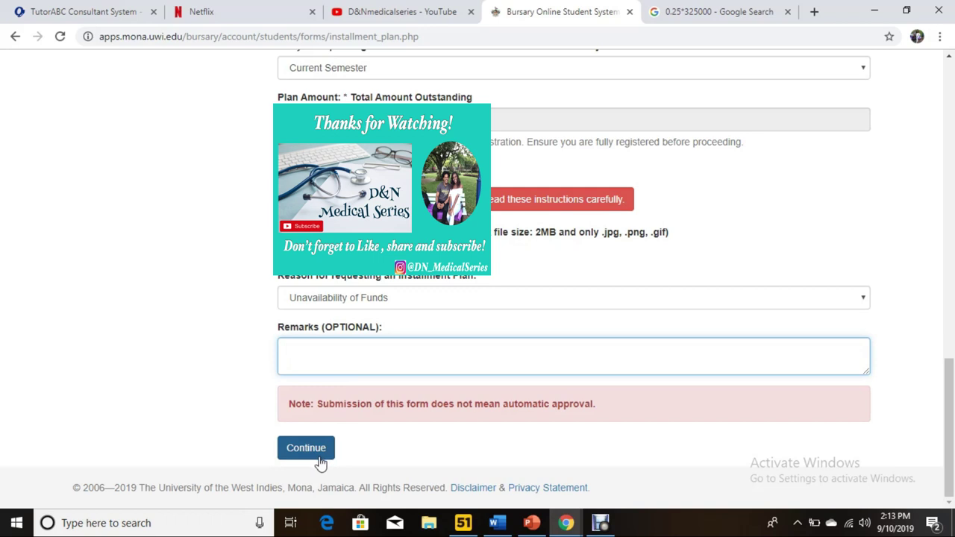